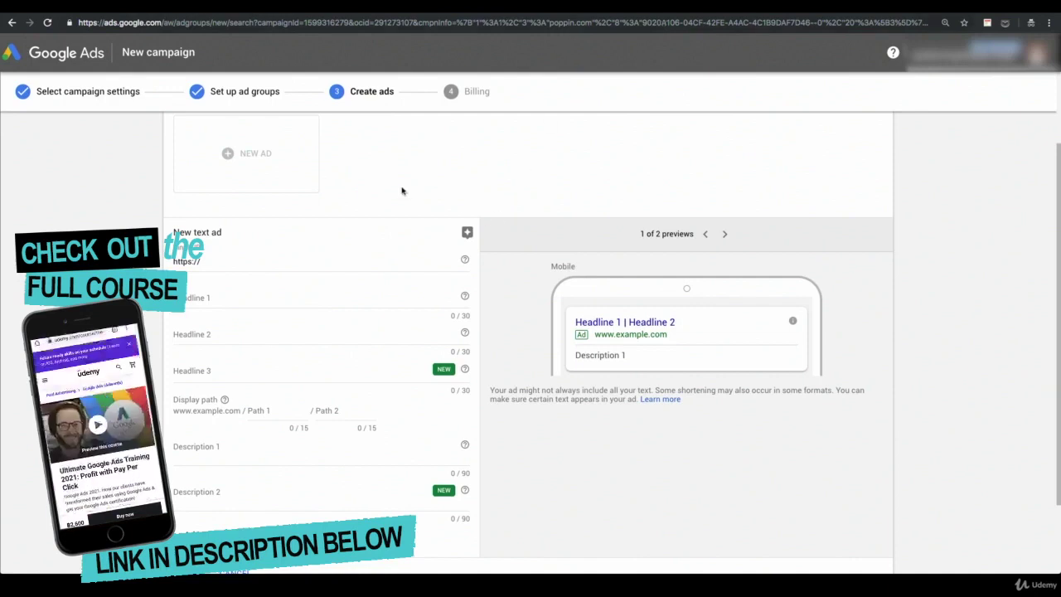
# Switch to the Poppin website, collapse the chat, view Active Seating and return to the Office Chairs + Stools page.
pyautogui.click(276, 264)
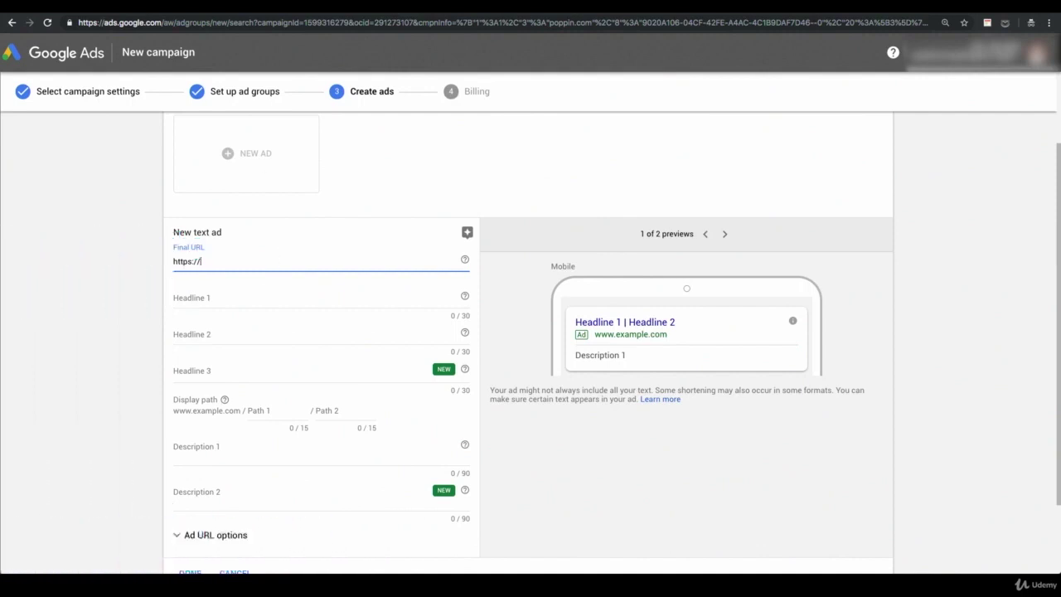
pyautogui.hotkey('ctrl', 'Tab')
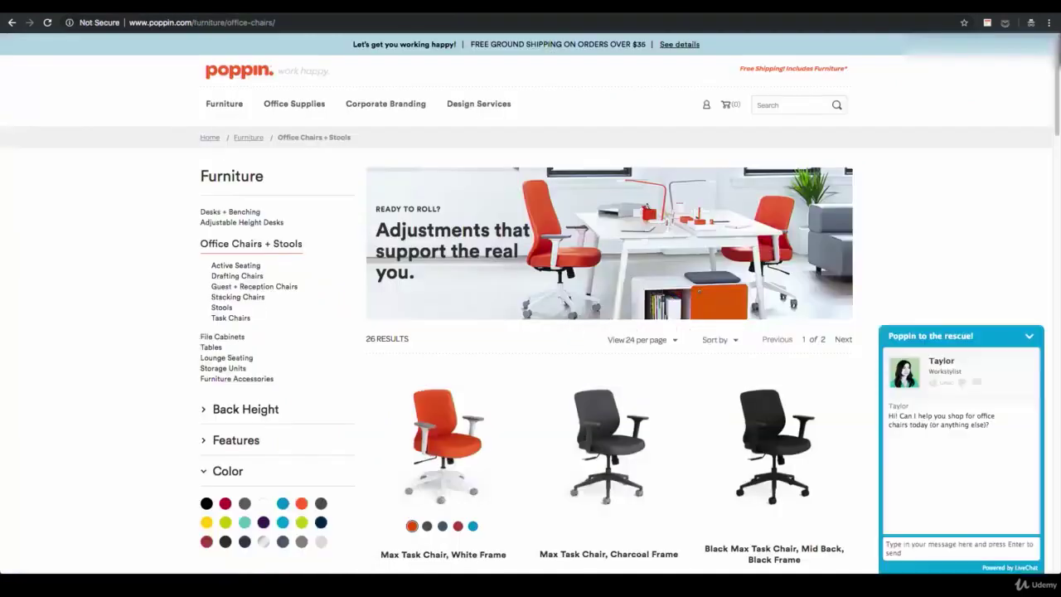
pyautogui.click(1028, 338)
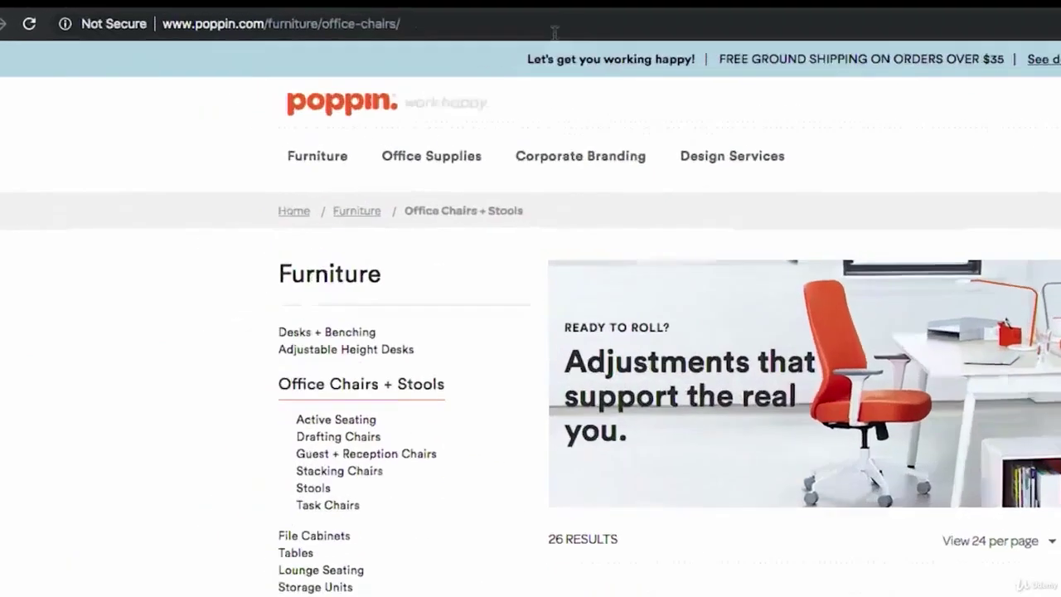
pyautogui.click(365, 20)
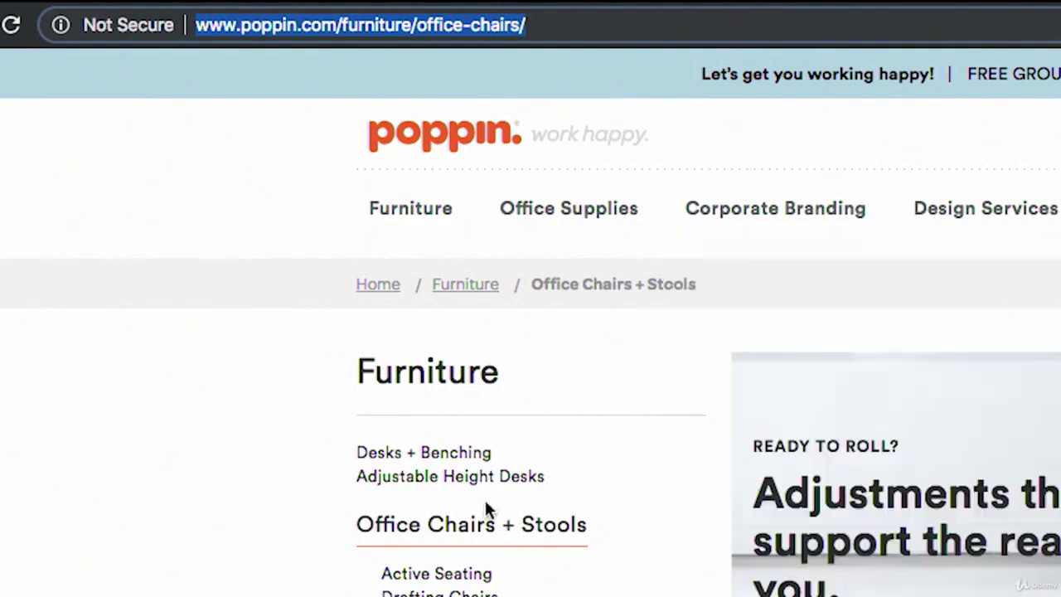
pyautogui.click(433, 580)
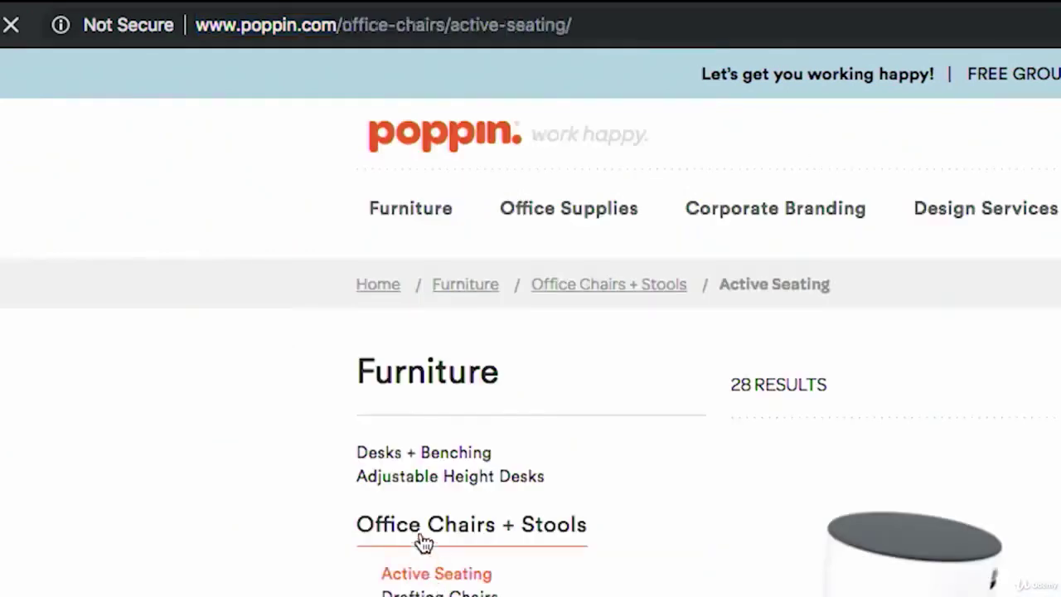
pyautogui.click(415, 531)
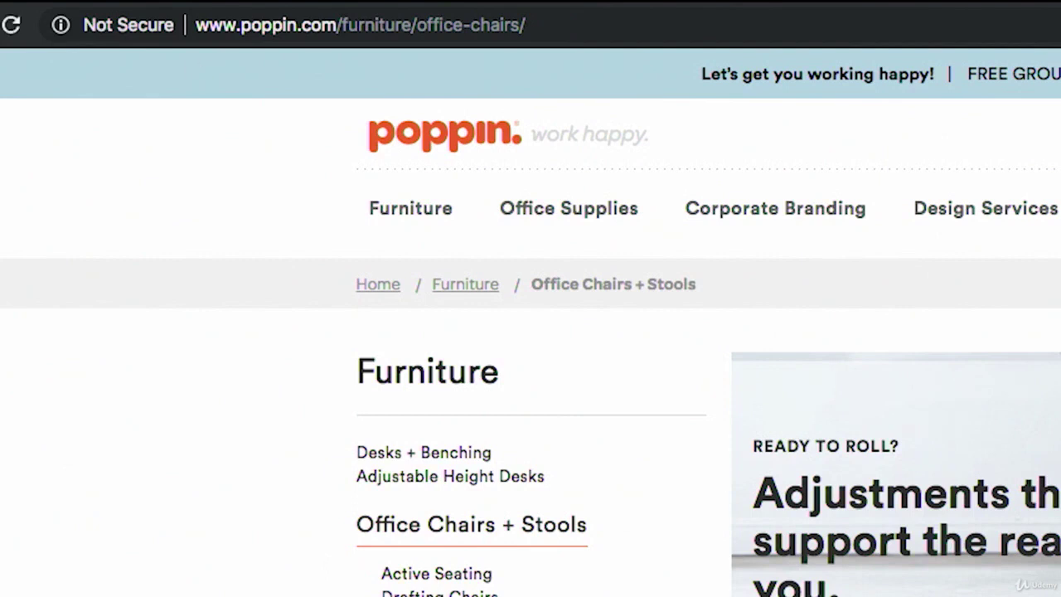
# Copy the Office Chairs + Stools page address and use it as the new text ad's entire Final URL in Google Ads.
pyautogui.click(557, 28)
pyautogui.hotkey('ctrl', 'c')
pyautogui.click(338, 3)
pyautogui.hotkey('ctrl', 'v')
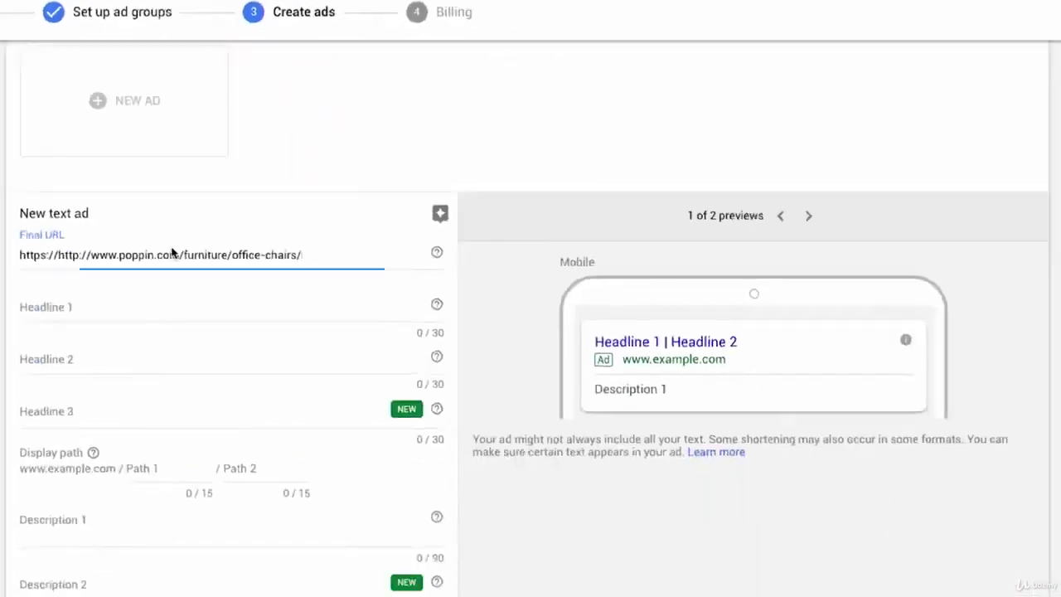
pyautogui.hotkey('ctrl', 'a')
pyautogui.hotkey('ctrl', 'v')
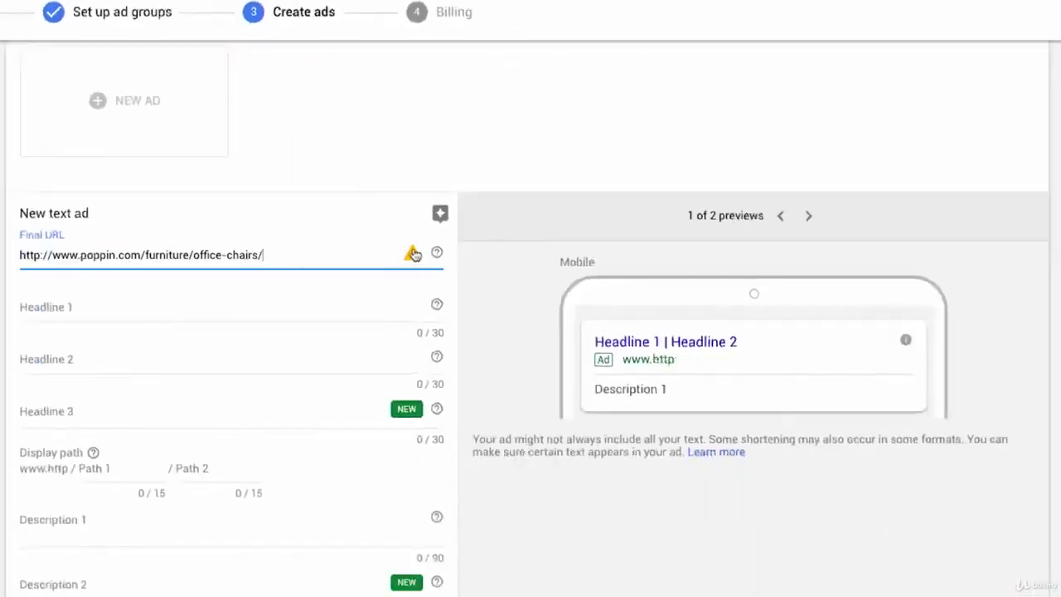
pyautogui.moveTo(421, 259)
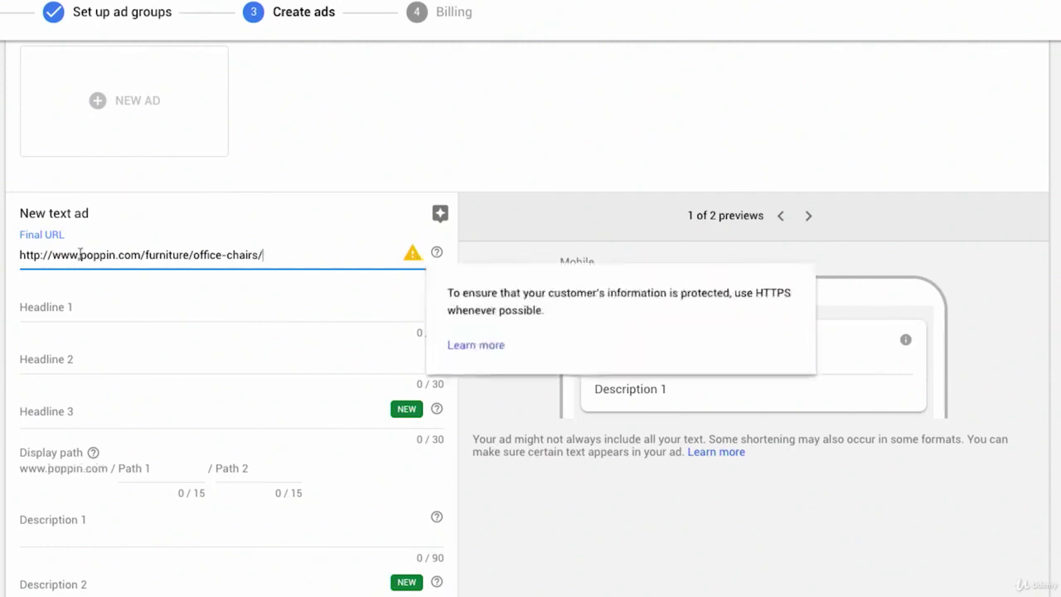
pyautogui.click(42, 254)
pyautogui.write('s')
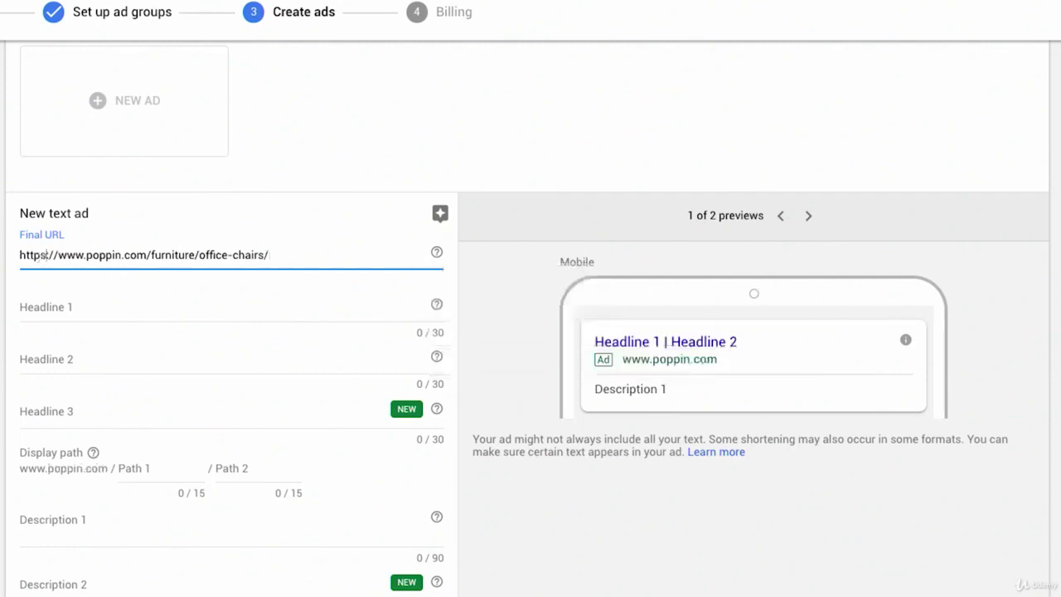
# Enter "Poppin® Office Chairs - From $299" as Headline 1 of the text ad.
pyautogui.click(113, 305)
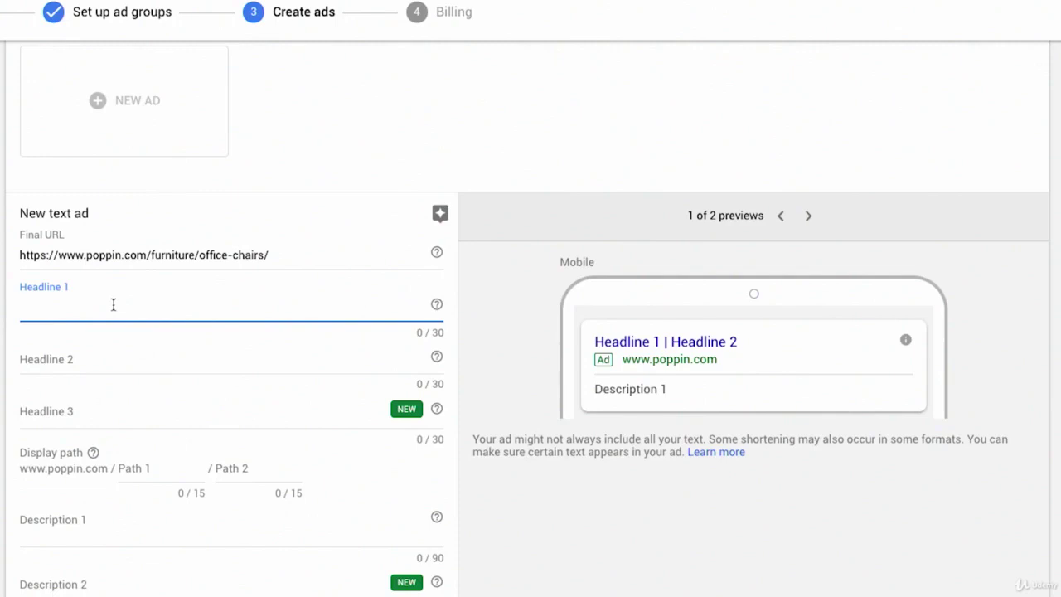
pyautogui.write('Poppin')
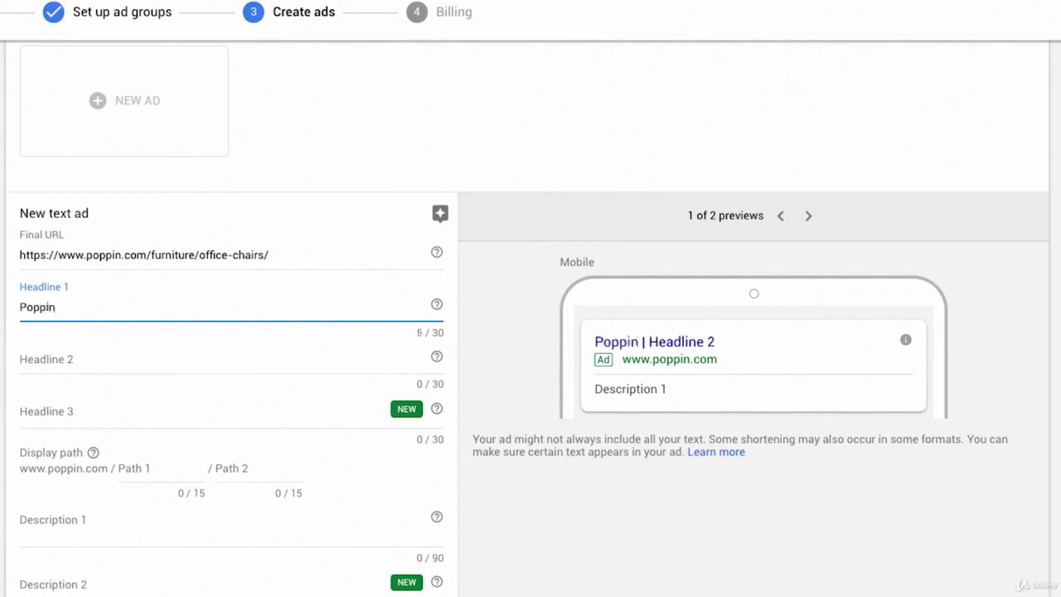
pyautogui.write('® Office Chairs - From $299')
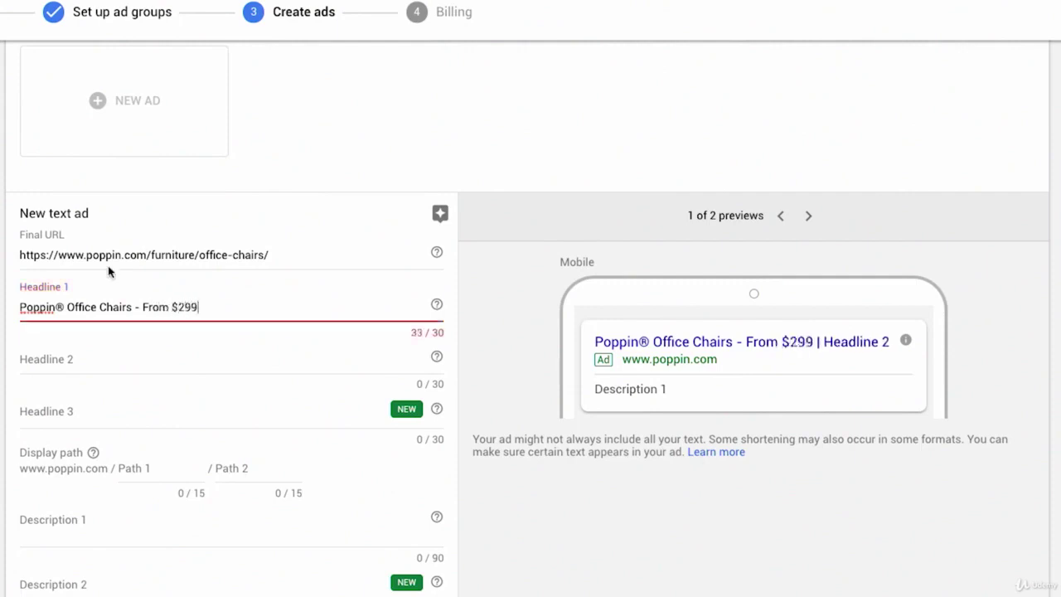
# Shorten Headline 1 to "Poppin Office Chairs-From $299" by removing the spaces around the dash and the ® symbol.
pyautogui.click(143, 307)
pyautogui.press('BackSpace')
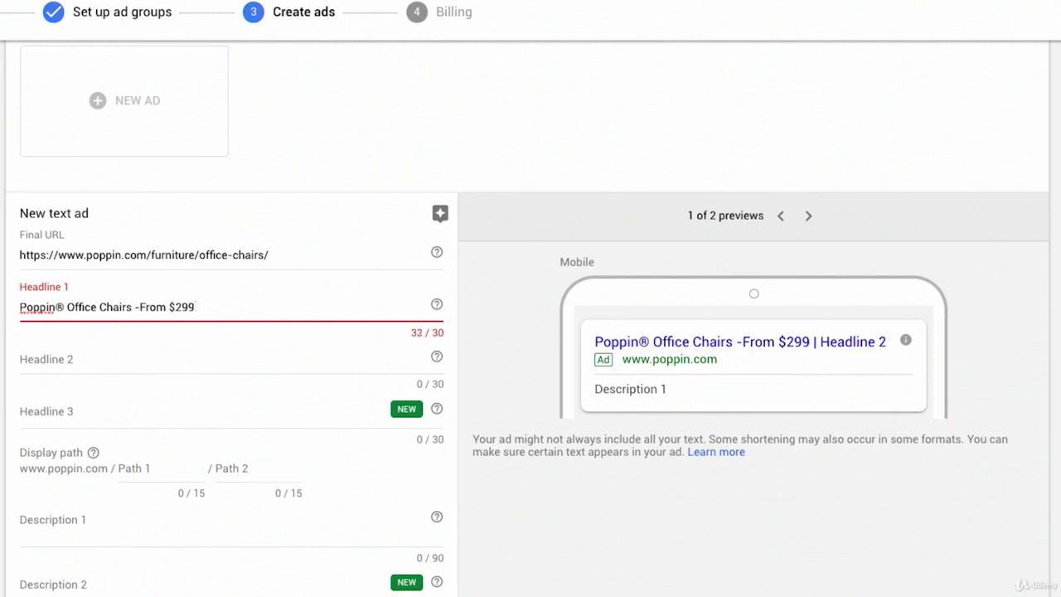
pyautogui.press('Left')
pyautogui.press('BackSpace')
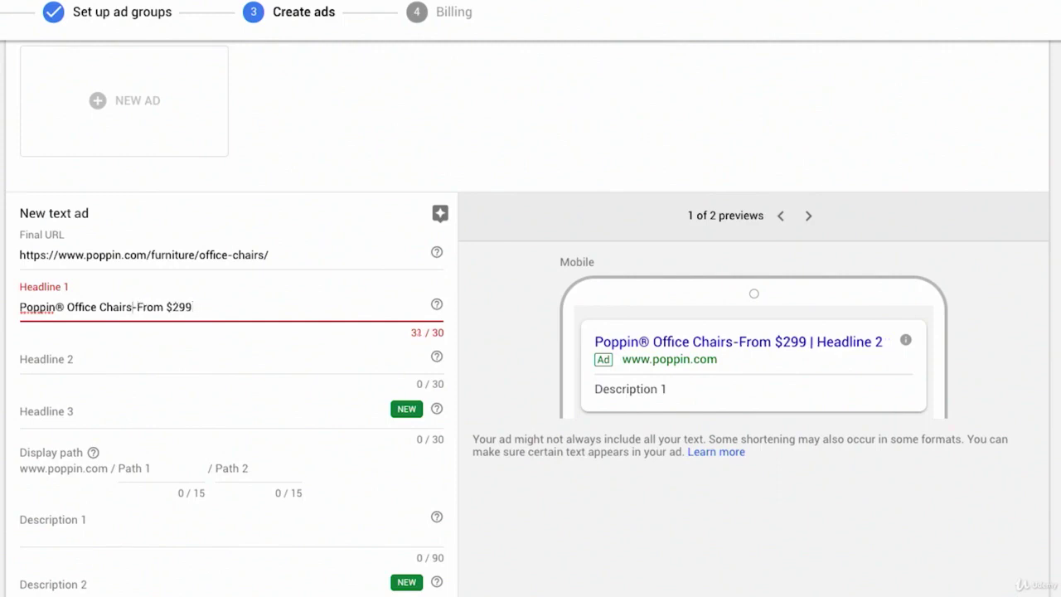
pyautogui.click(64, 308)
pyautogui.press('BackSpace')
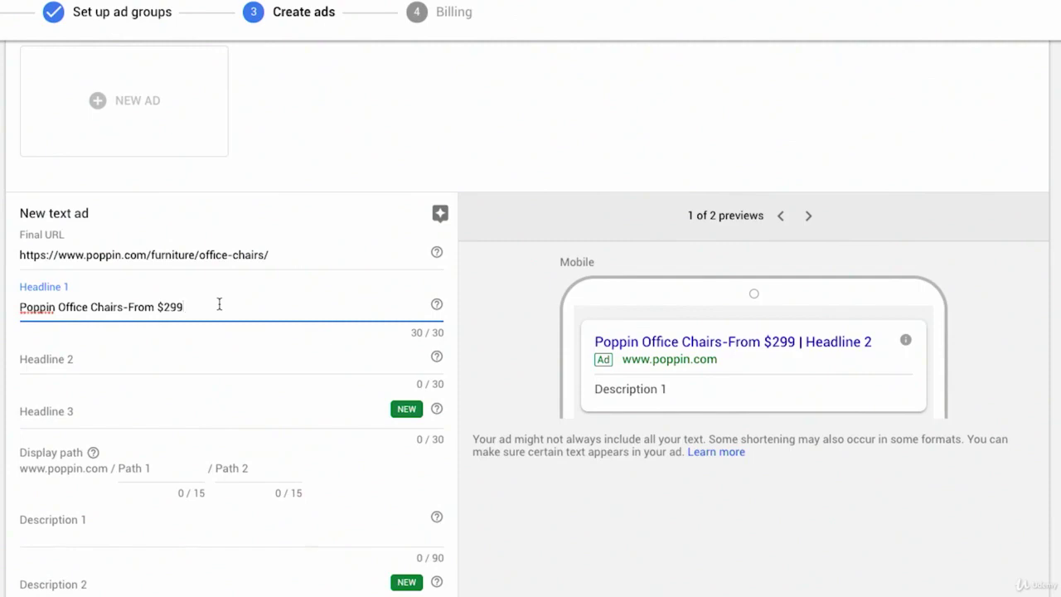
pyautogui.press('Tab')
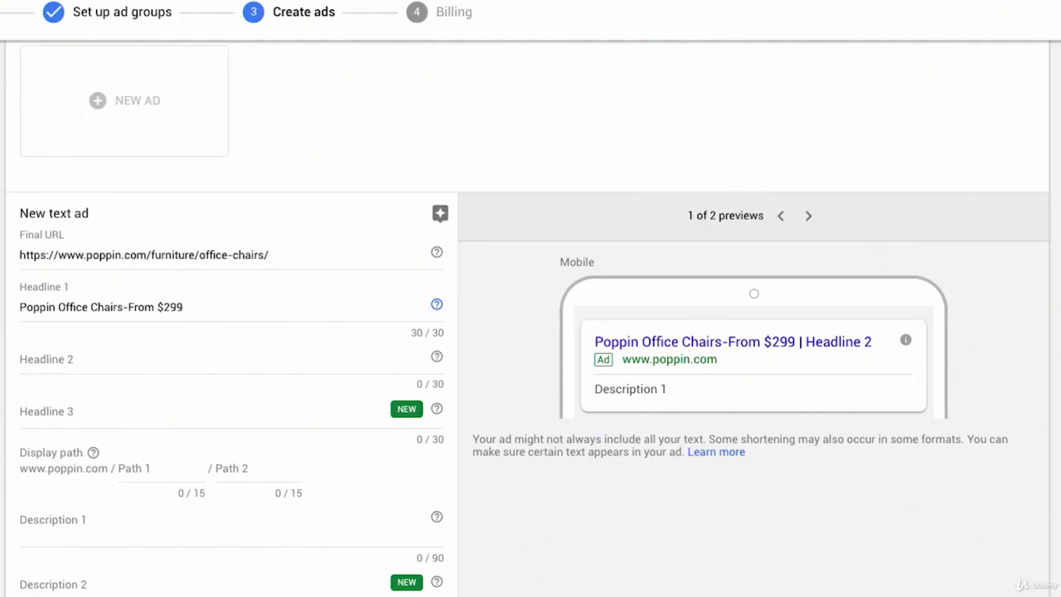
# Enter "Vibrant Colors That Match Your Personality" as Headline 2.
pyautogui.click(139, 354)
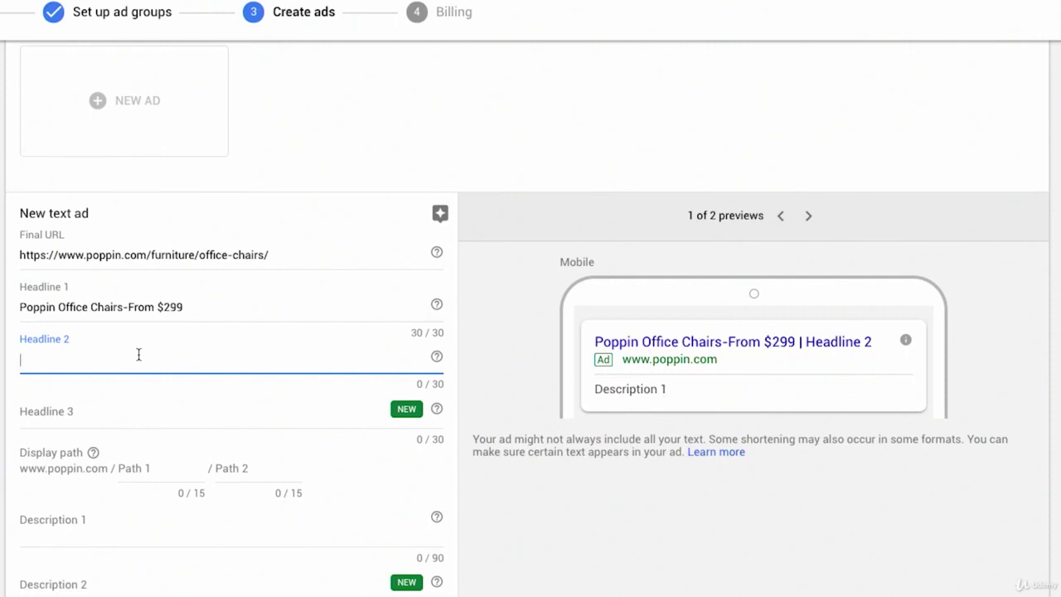
pyautogui.write('Vi')
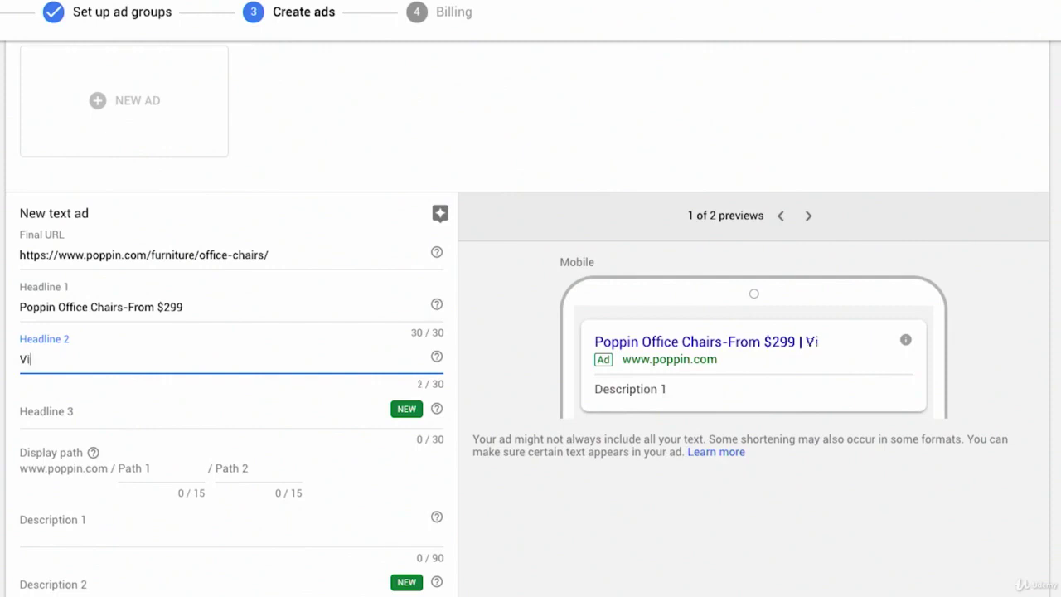
pyautogui.write('bratn')
pyautogui.press('BackSpace')
pyautogui.press('BackSpace')
pyautogui.write('nt co')
pyautogui.press('BackSpace')
pyautogui.press('BackSpace')
pyautogui.write('Colors')
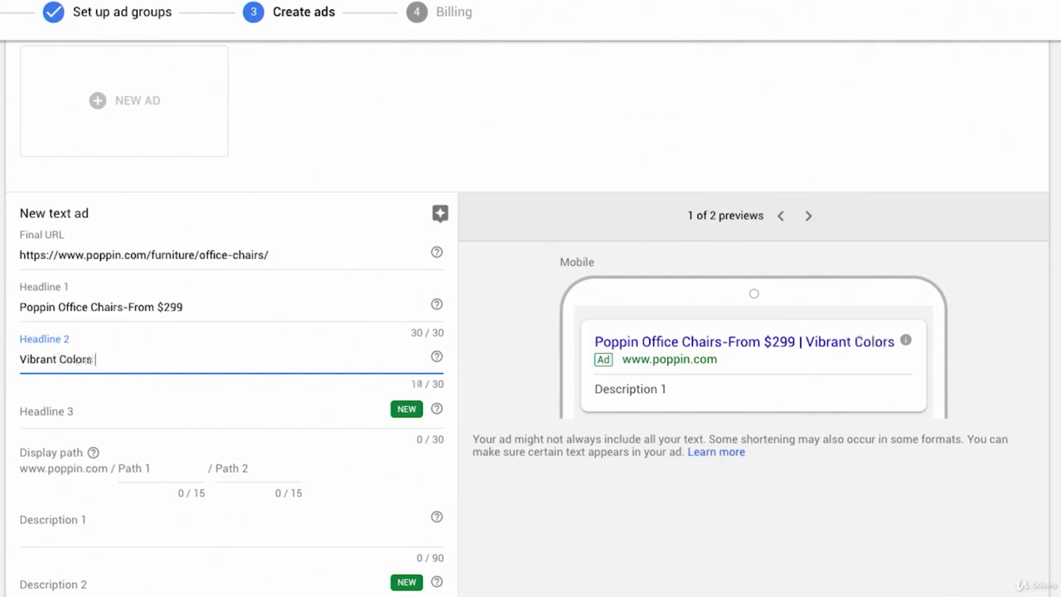
pyautogui.write(' That Match Your Personality')
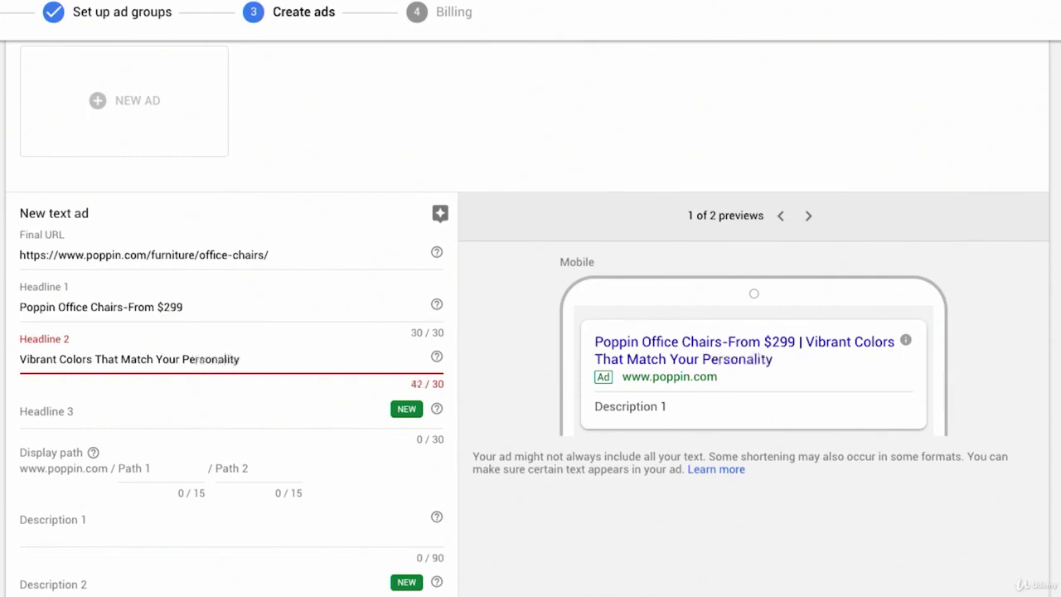
# Reword Headline 2 to "Unique Vibrant Colors In Stock".
pyautogui.click(93, 358)
pyautogui.hotkey('shift', 'End')
pyautogui.press('Delete')
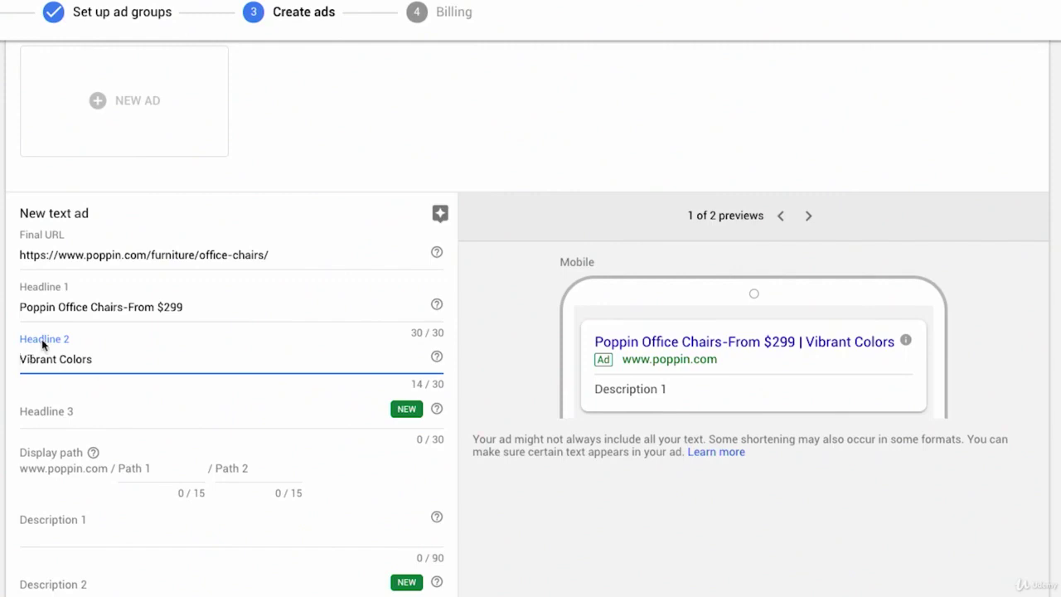
pyautogui.write('Unique')
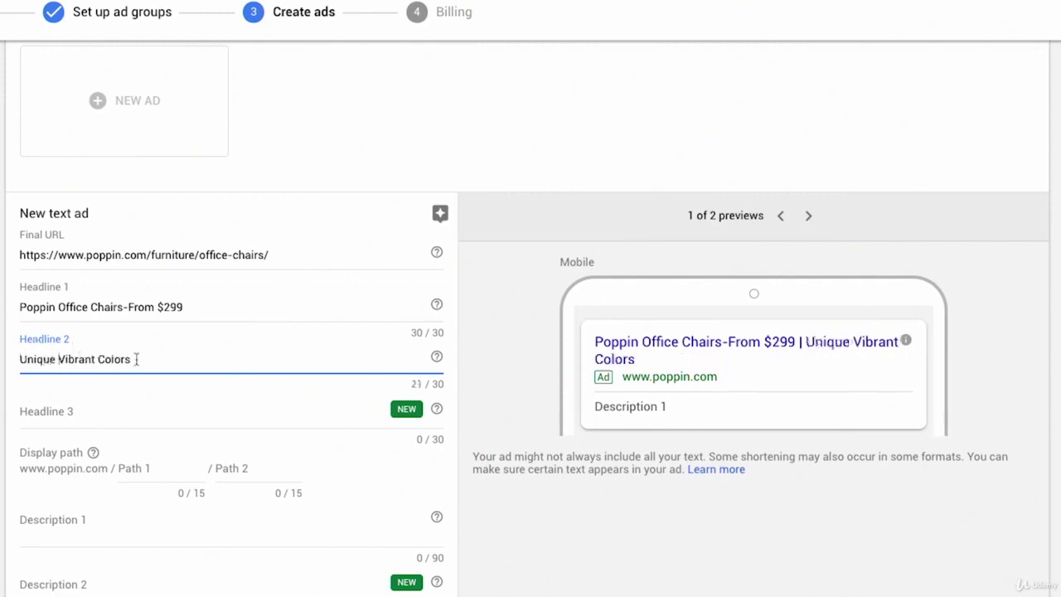
pyautogui.write('Available')
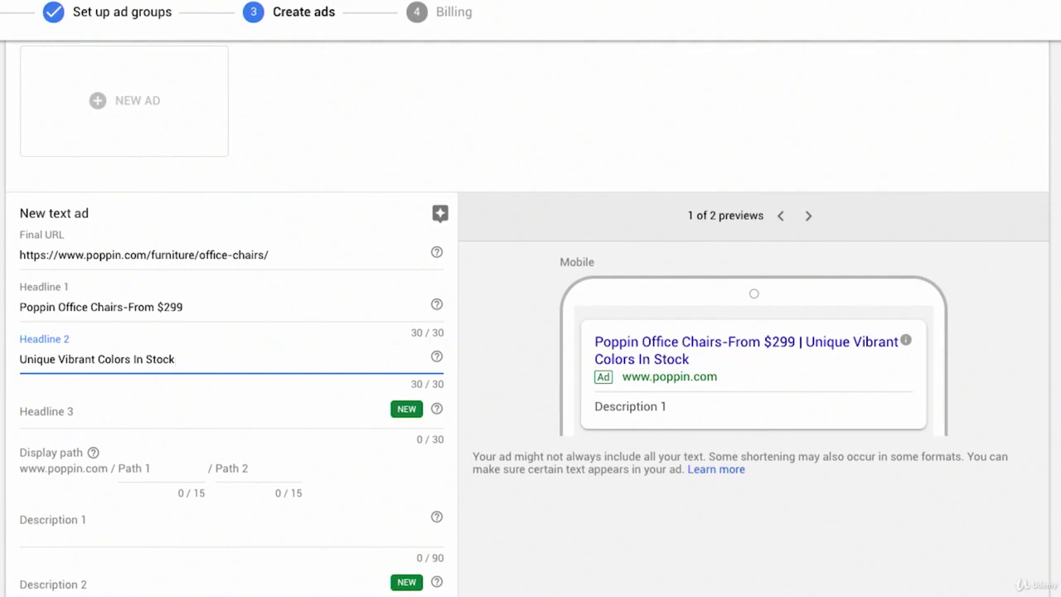
# Examine the chair styles, colors and prices on the Poppin office chairs page for Headline 3 ideas, and return to the ad.
pyautogui.click(141, 419)
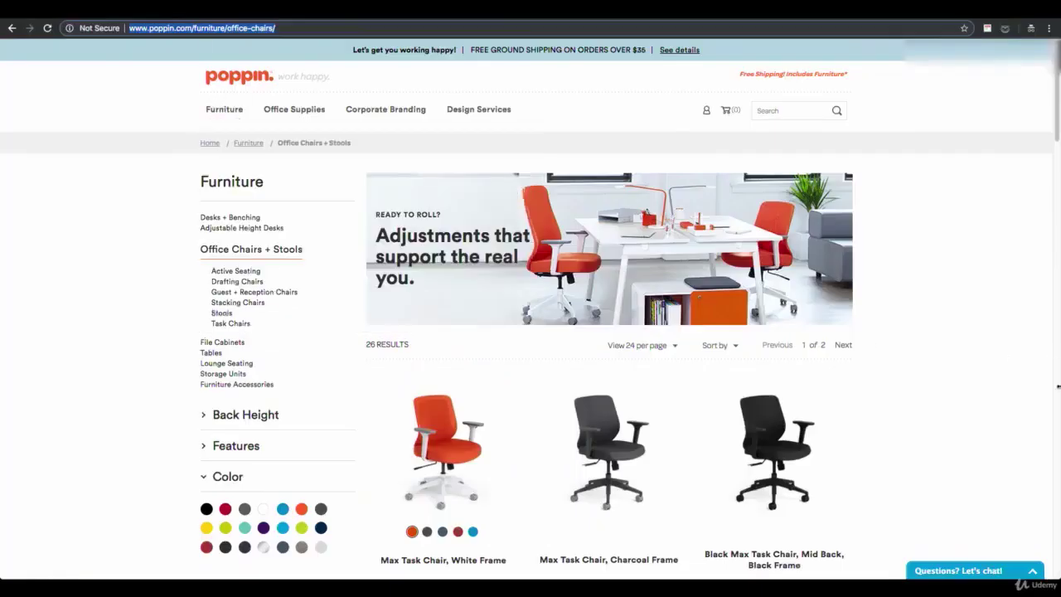
pyautogui.scroll(-8, 952, 373)
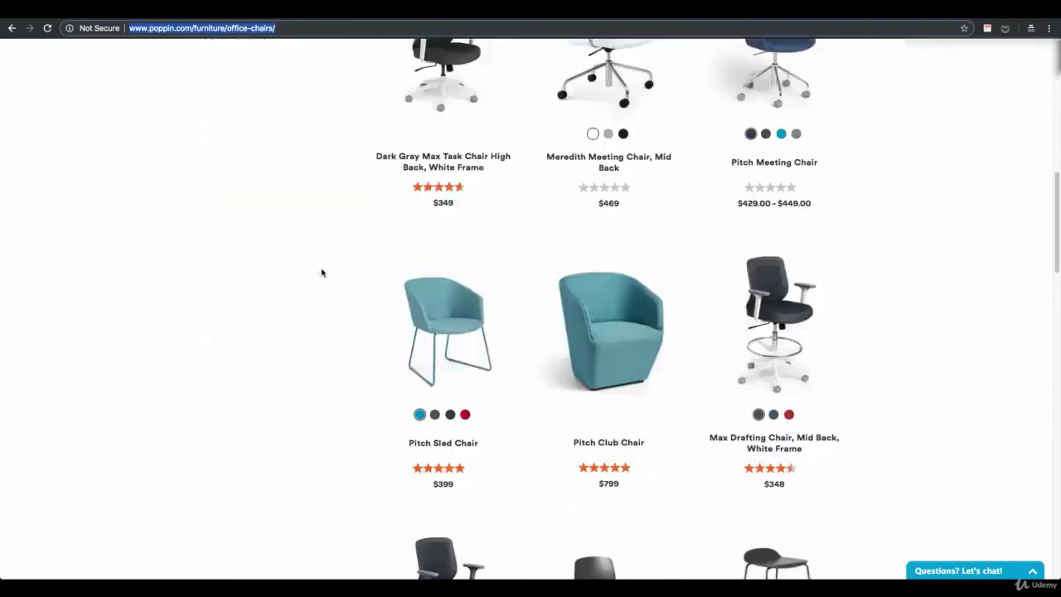
pyautogui.scroll(4, 322, 274)
pyautogui.scroll(3, 323, 273)
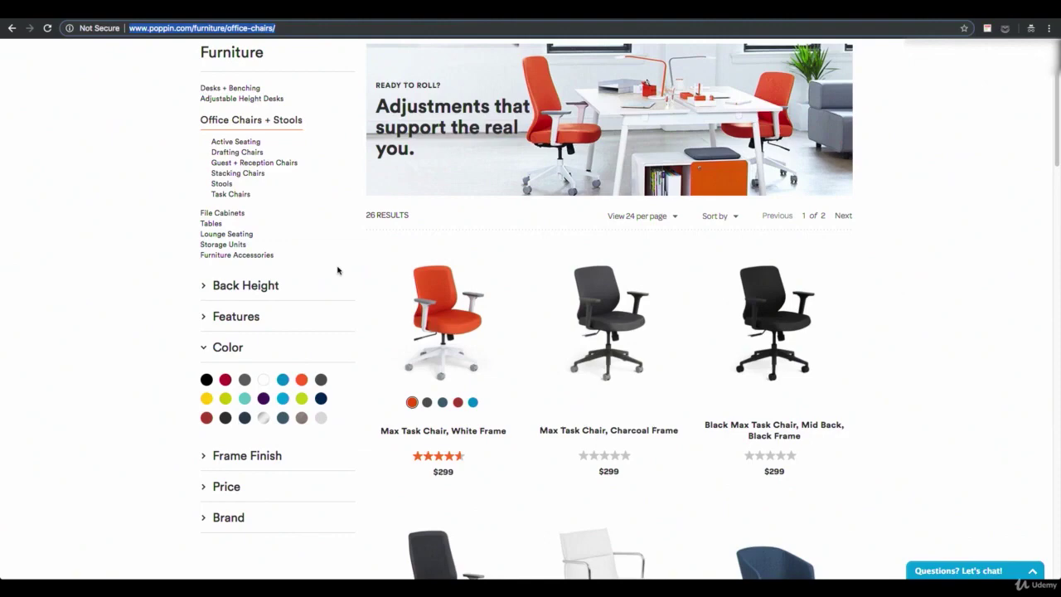
pyautogui.scroll(-4, 337, 270)
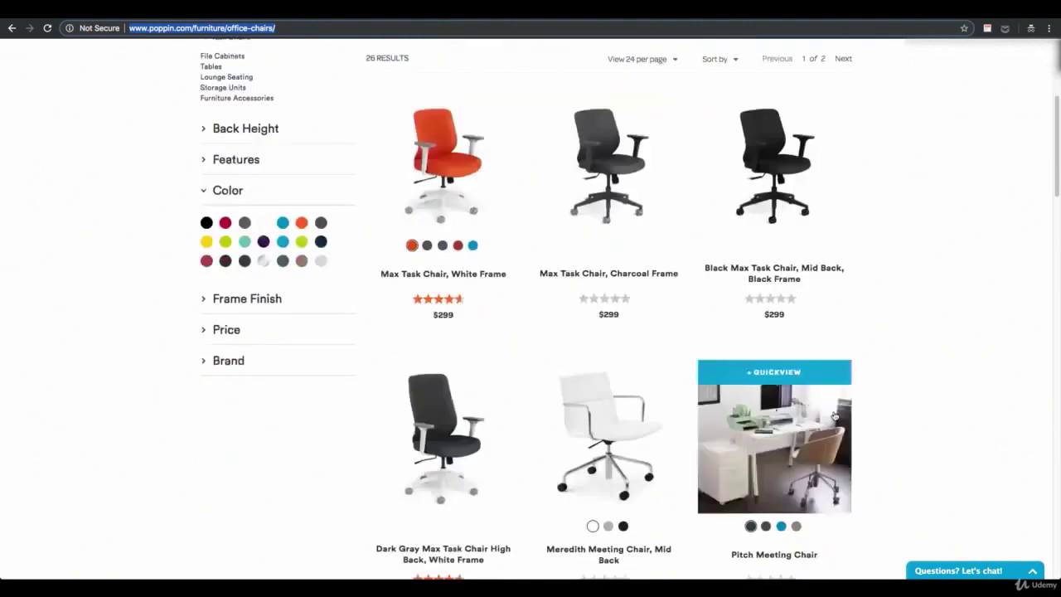
pyautogui.scroll(-6, 926, 462)
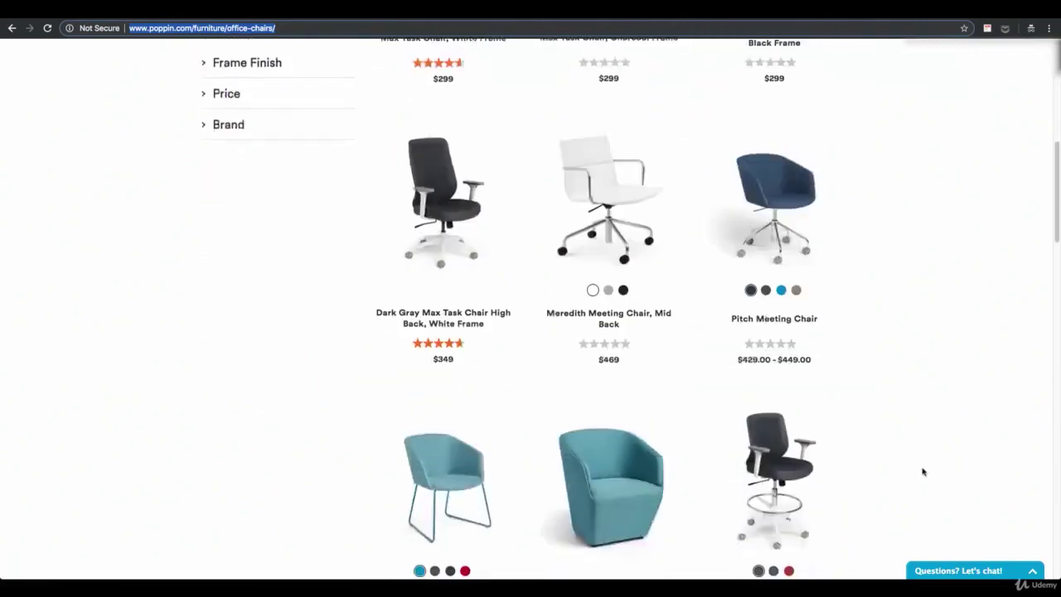
pyautogui.scroll(10, 758, 431)
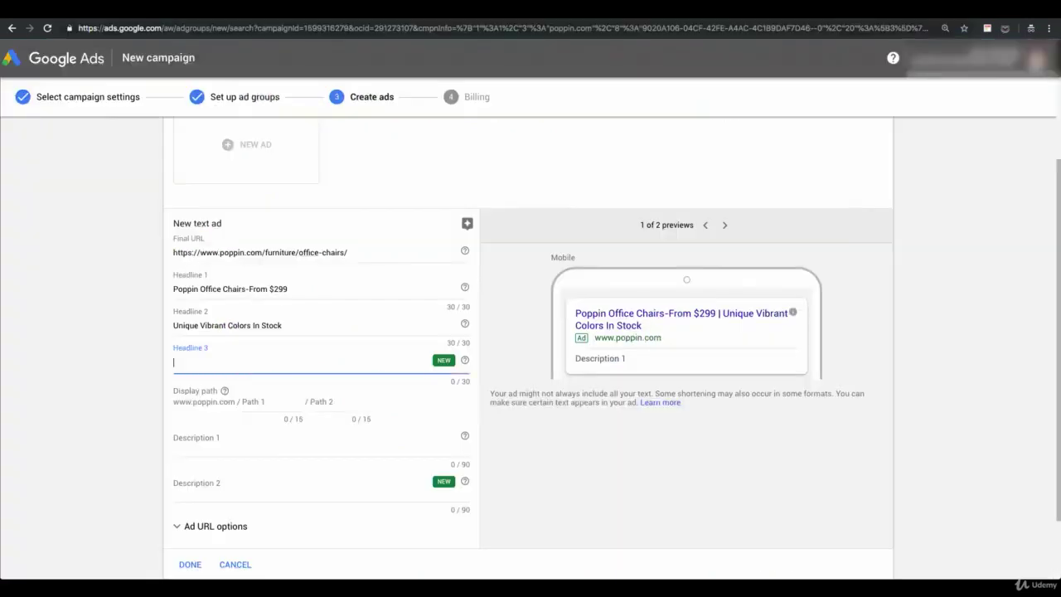
pyautogui.click(141, 9)
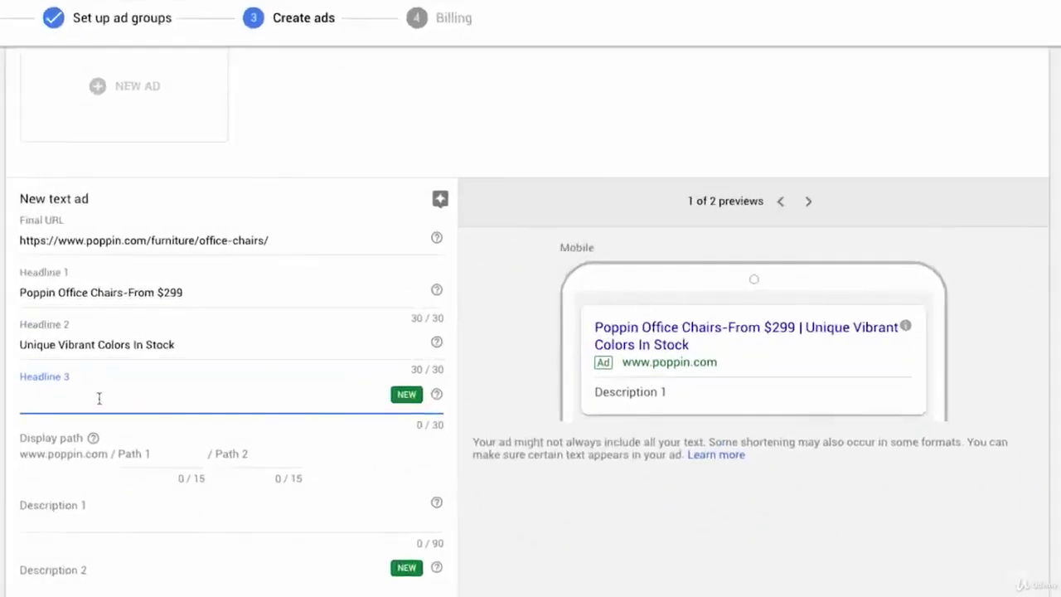
# Try "Choose From A Full Line Of Styleds" as the text of Headline 3.
pyautogui.write('Every')
pyautogui.press('BackSpace')
pyautogui.press('BackSpace')
pyautogui.hotkey('ctrl', 'a')
pyautogui.write('Choose From A Full Line Of Styleds')
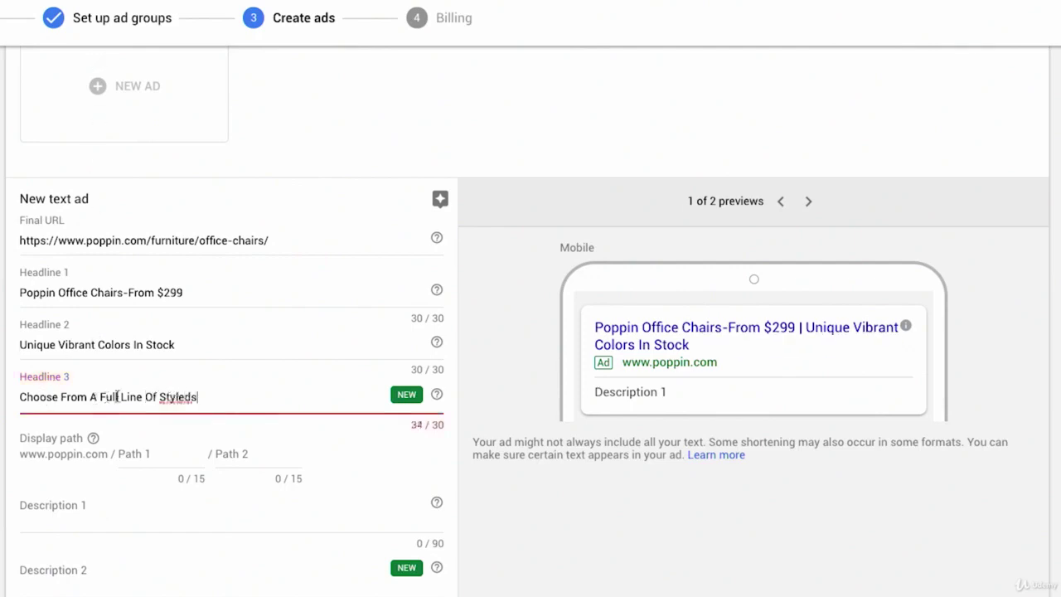
# Replace the Headline 3 text with "View Our Full Range Of Styles".
pyautogui.moveTo(200, 396); pyautogui.dragTo(10, 395)
pyautogui.write('View our f')
pyautogui.press('BackSpace')
pyautogui.press('BackSpace')
pyautogui.press('BackSpace')
pyautogui.press('BackSpace')
pyautogui.press('BackSpace')
pyautogui.write('Our Full Range o')
pyautogui.press('BackSpace')
pyautogui.write('Of Style')
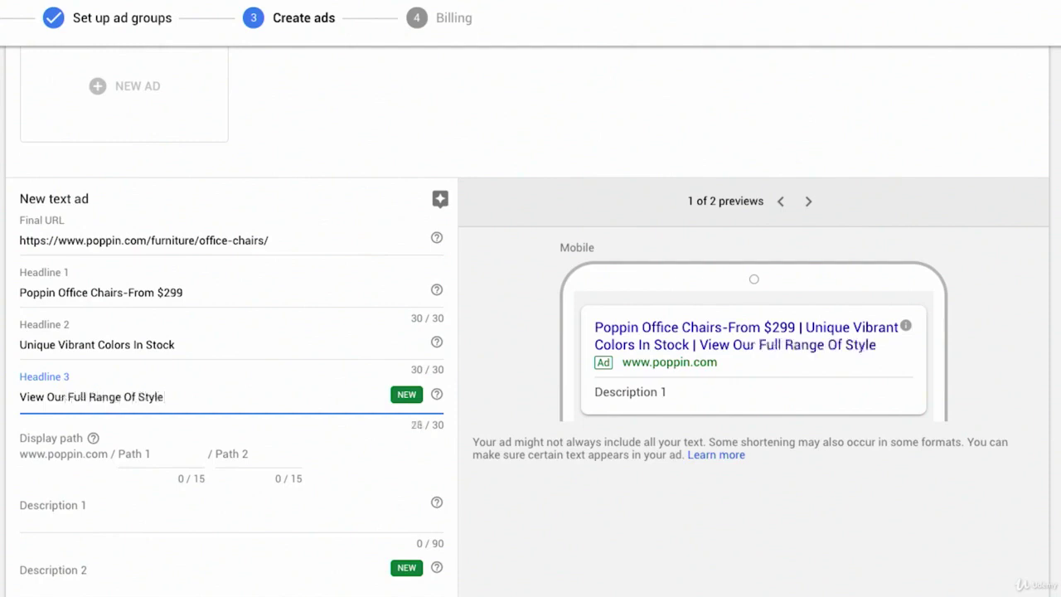
pyautogui.write('s')
pyautogui.scroll(-1, 263, 384)
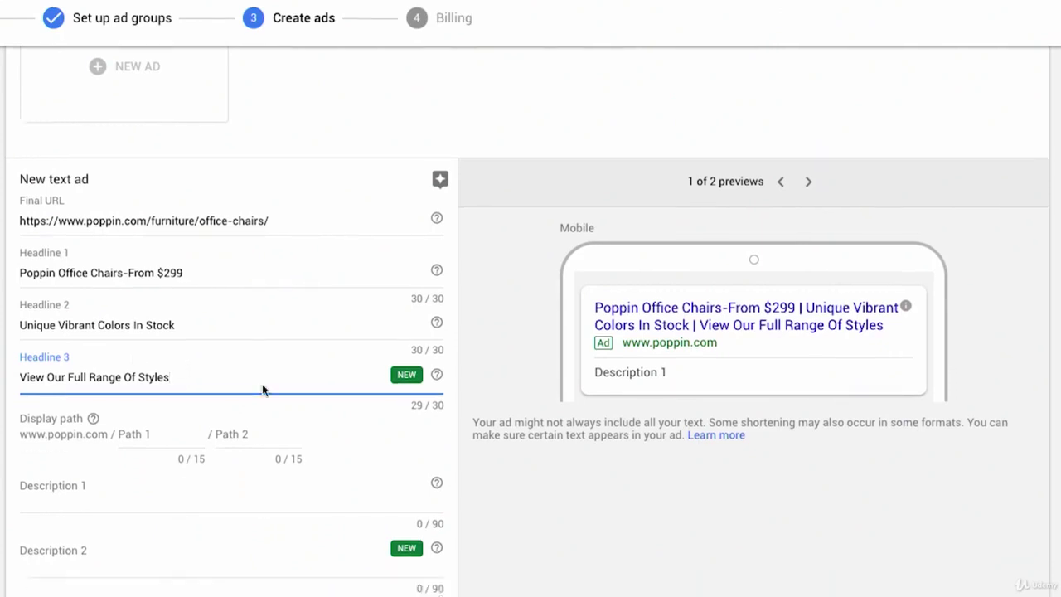
pyautogui.scroll(-1, 262, 388)
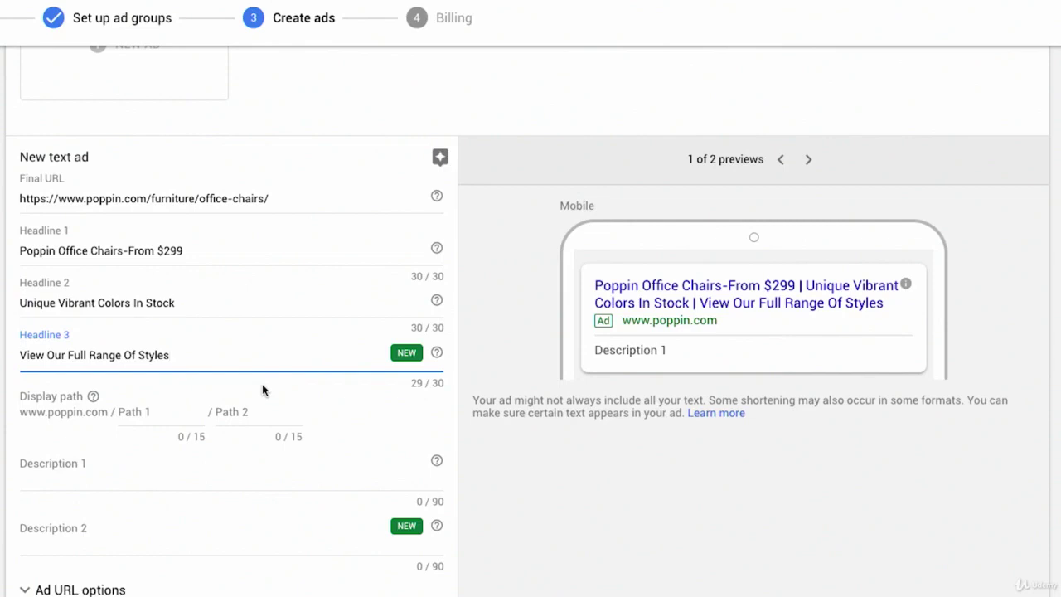
# Set the first display path segment to "office-chairs".
pyautogui.press('Tab')
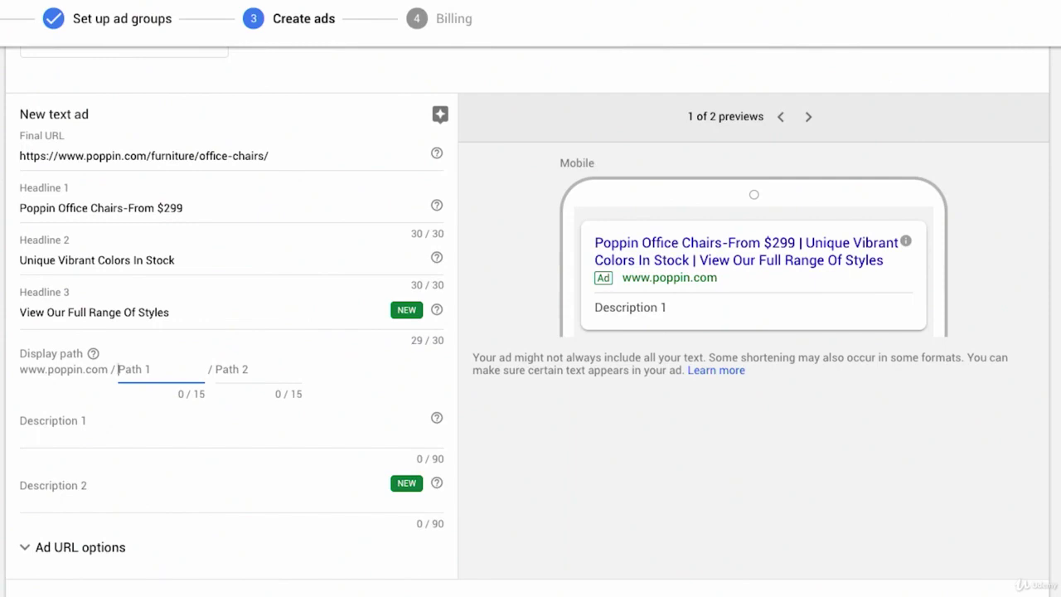
pyautogui.write('office-charis')
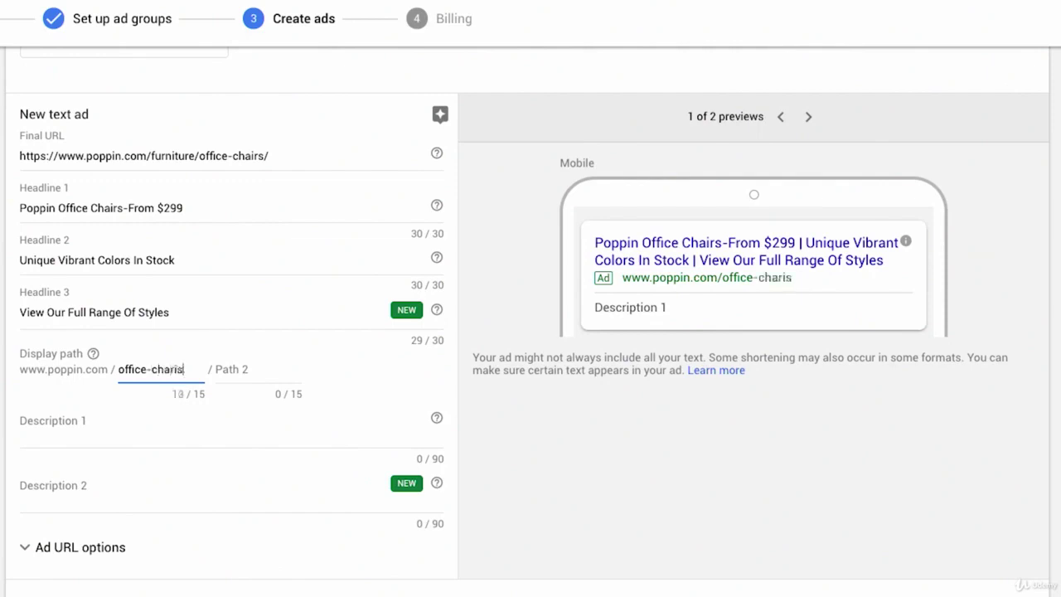
pyautogui.press('BackSpace')
pyautogui.press('BackSpace')
pyautogui.press('BackSpace')
pyautogui.write('irs')
# Try "all-chairs" as the second display path segment, and clear it again.
pyautogui.press('Tab')
pyautogui.write('all-')
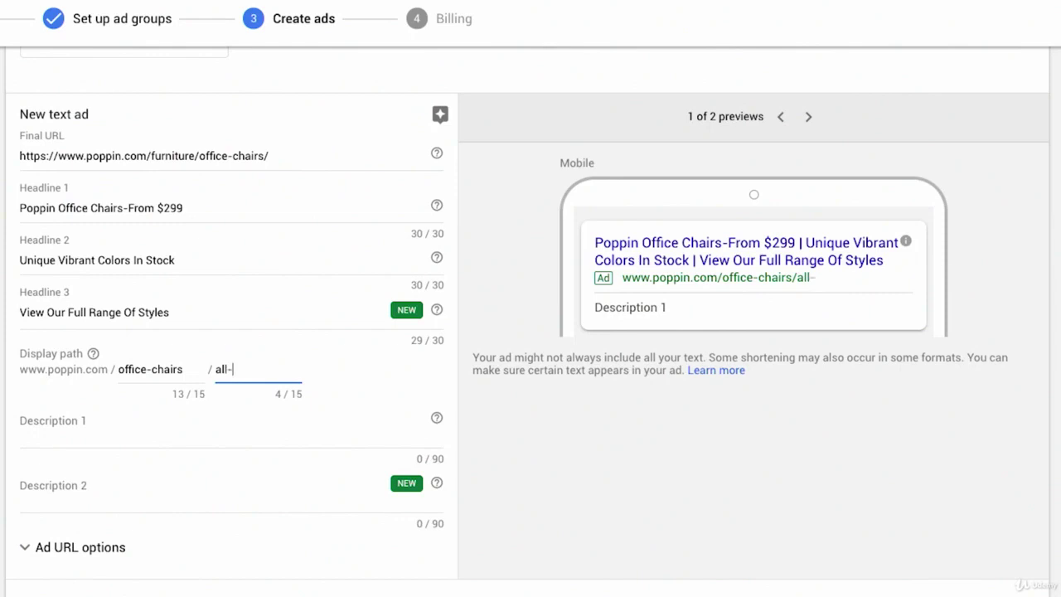
pyautogui.write('charis')
pyautogui.press('BackSpace')
pyautogui.press('BackSpace')
pyautogui.press('BackSpace')
pyautogui.write('irs')
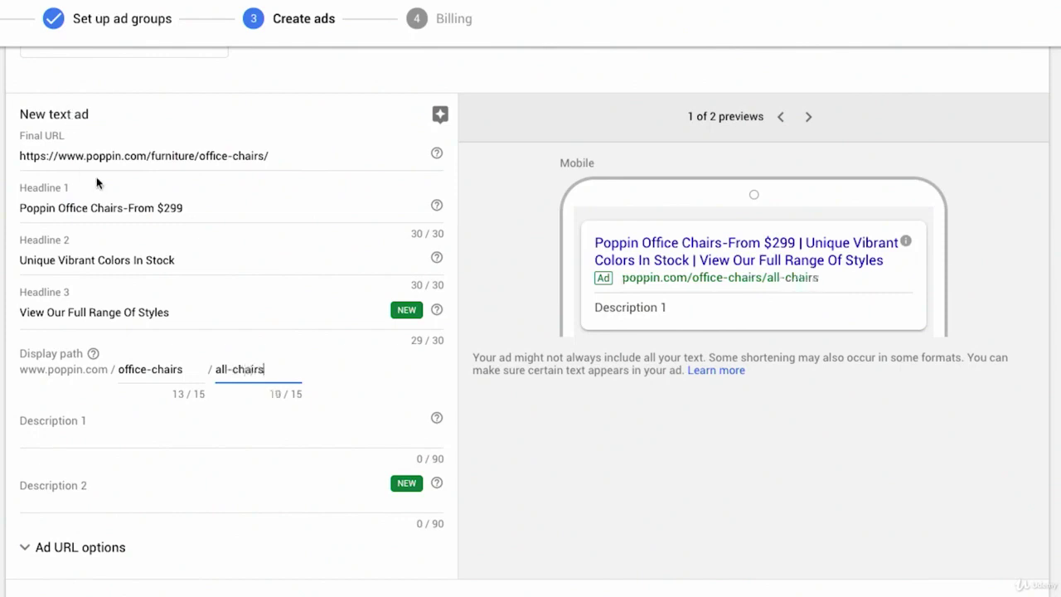
pyautogui.tripleClick(229, 366)
pyautogui.press('BackSpace')
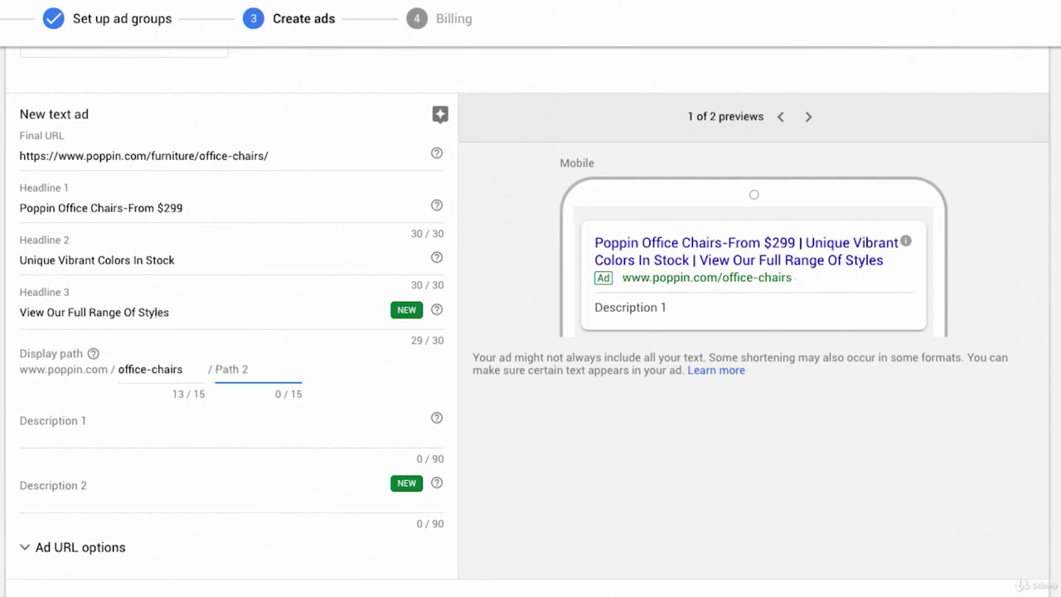
# Write Description 1 as "Over 3,500 businesses have been using our high quality office chairs for over 20 years.".
pyautogui.click(163, 423)
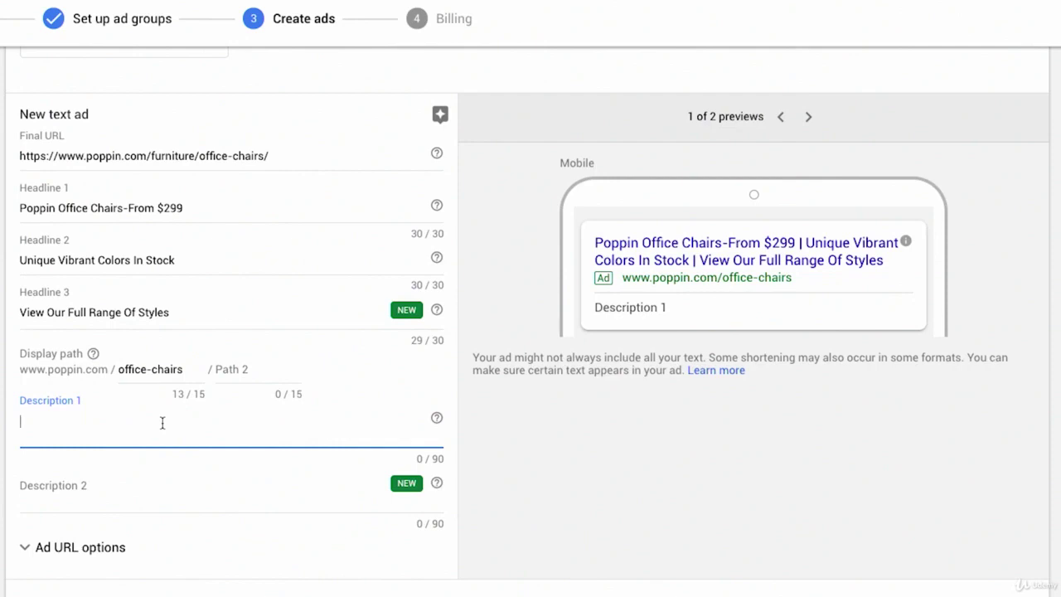
pyautogui.write('Over')
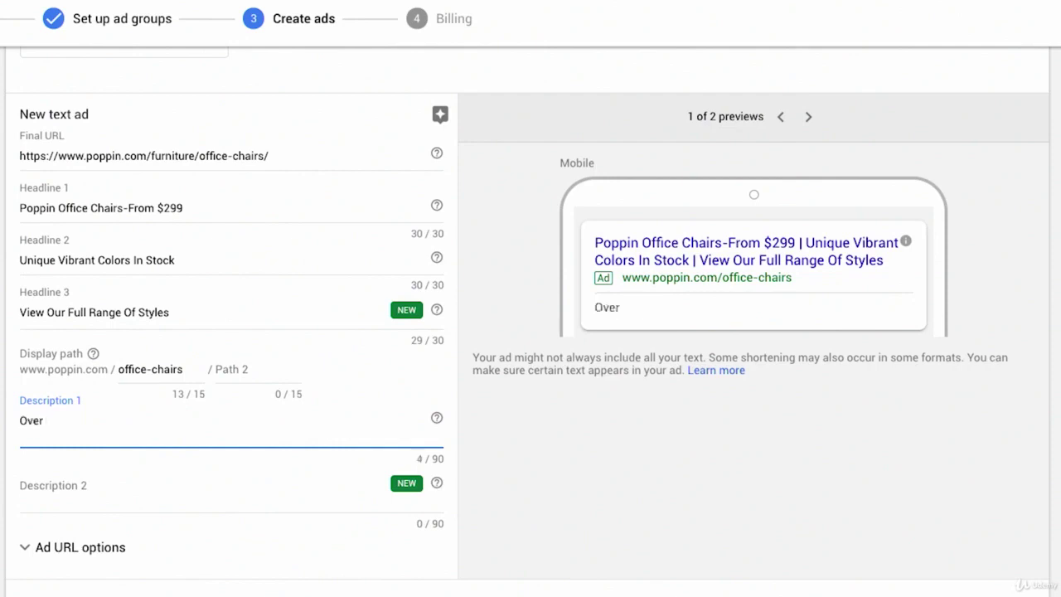
pyautogui.write(' 3500 busine')
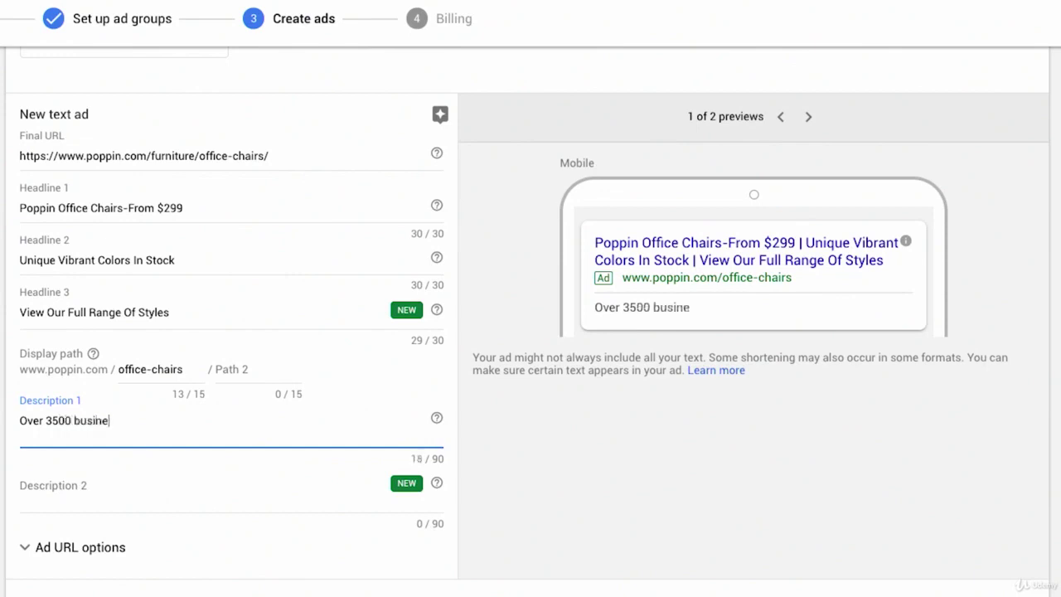
pyautogui.write('sses have')
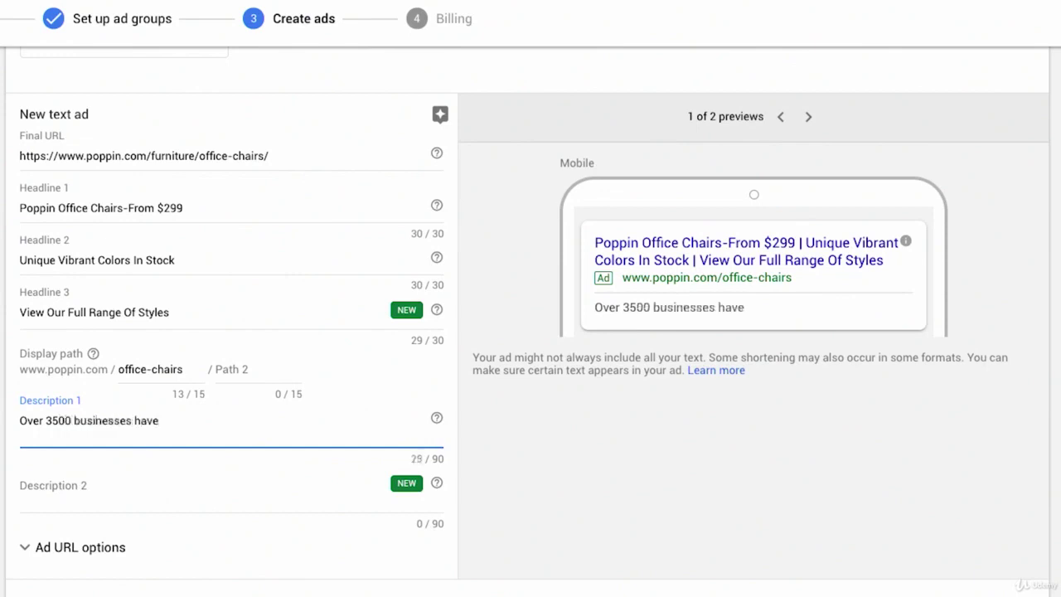
pyautogui.write(' been using our of')
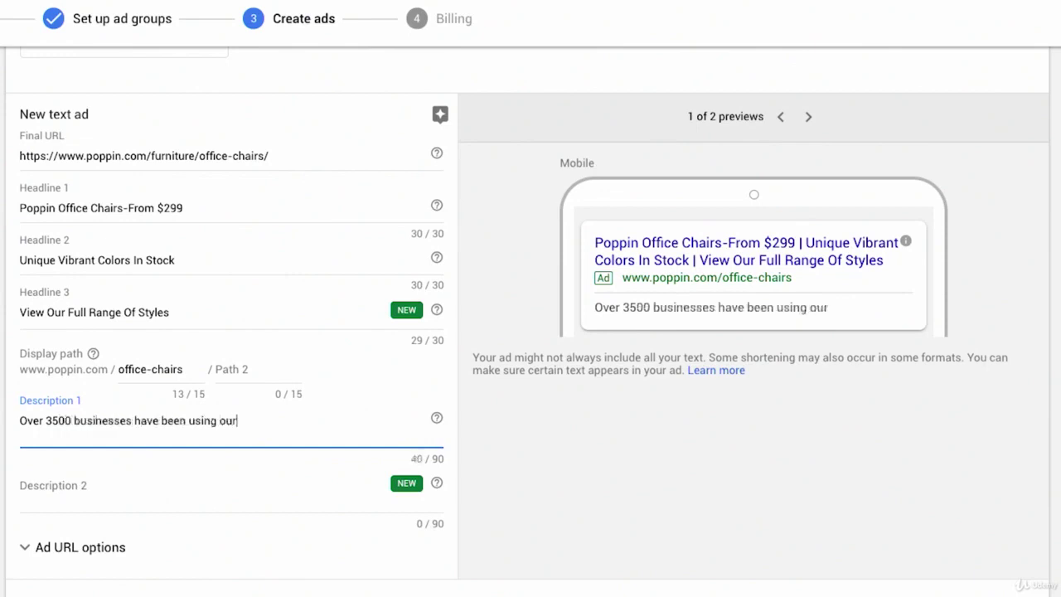
pyautogui.press('BackSpace')
pyautogui.press('BackSpace')
pyautogui.write('high w')
pyautogui.press('BackSpace')
pyautogui.write('quality office ')
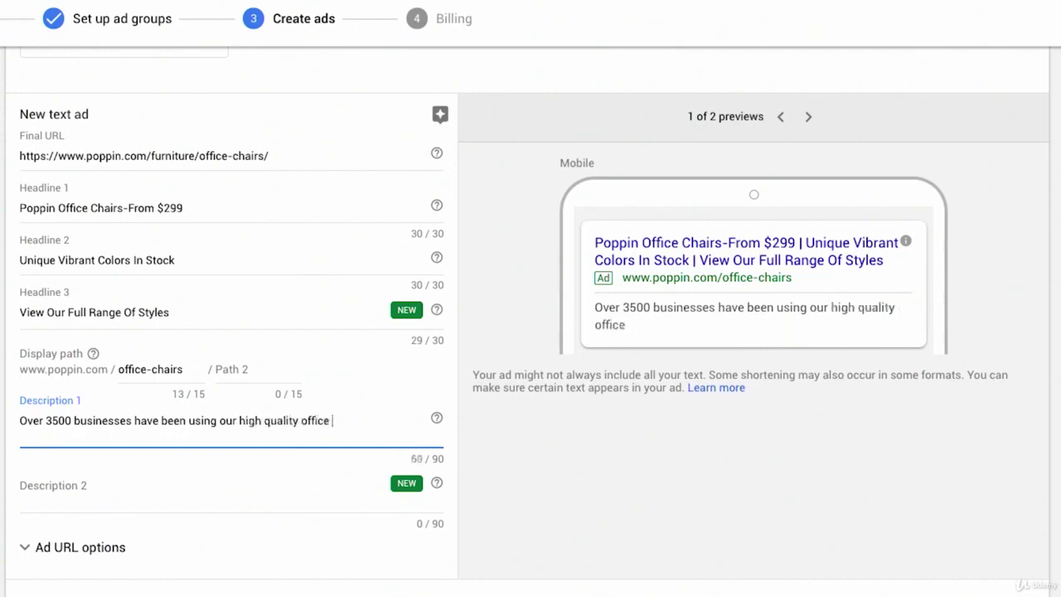
pyautogui.write('chari')
pyautogui.press('BackSpace')
pyautogui.press('BackSpace')
pyautogui.press('BackSpace')
pyautogui.press('BackSpace')
pyautogui.write('airs for')
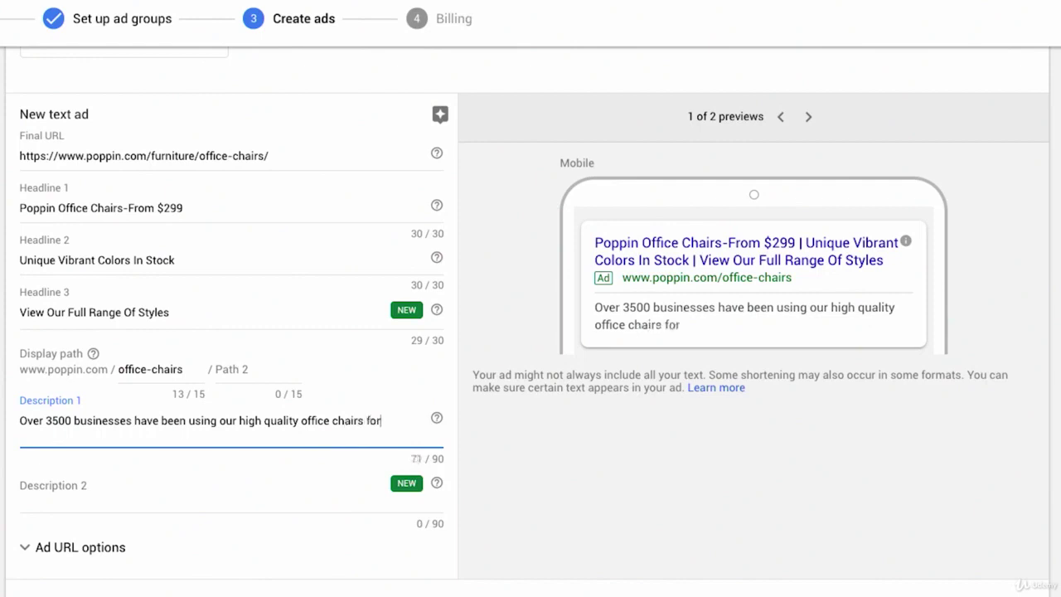
pyautogui.write(' over 20 years.')
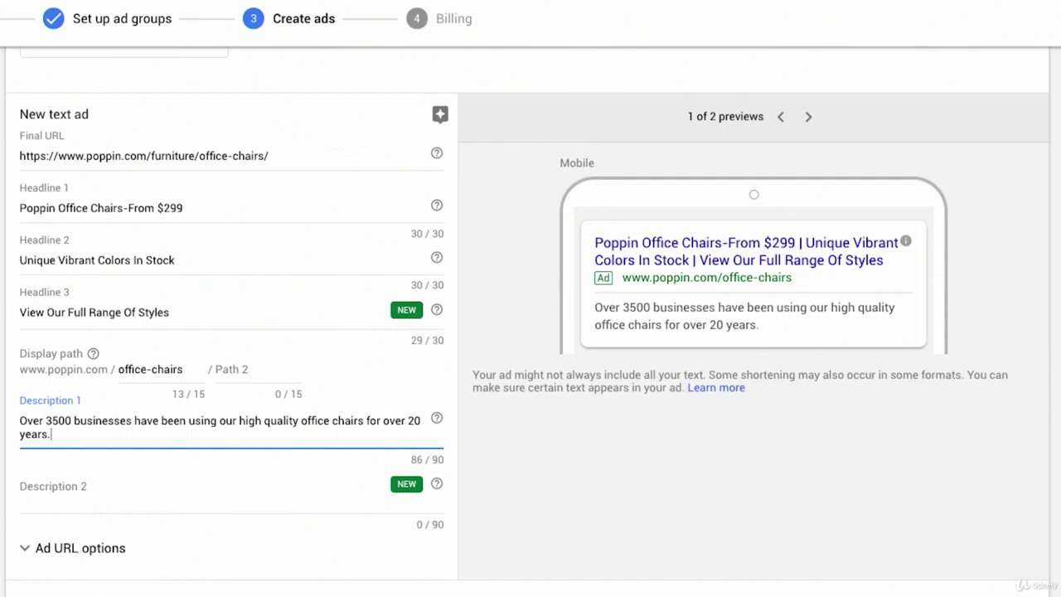
pyautogui.click(51, 420)
pyautogui.write(',')
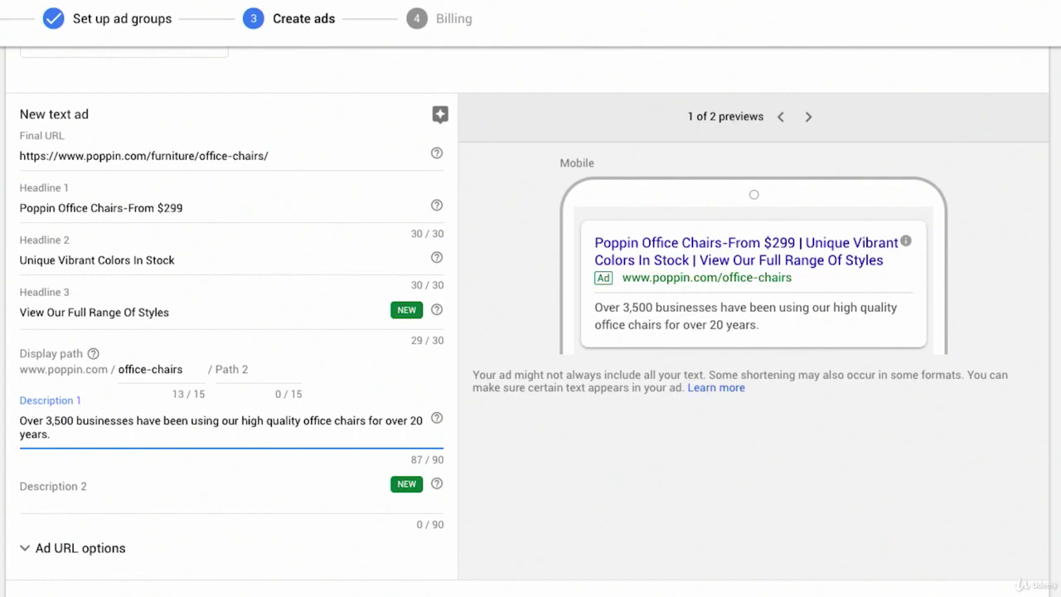
# Begin Description 2 with the text "Join 35,000+ customers who".
pyautogui.click(45, 493)
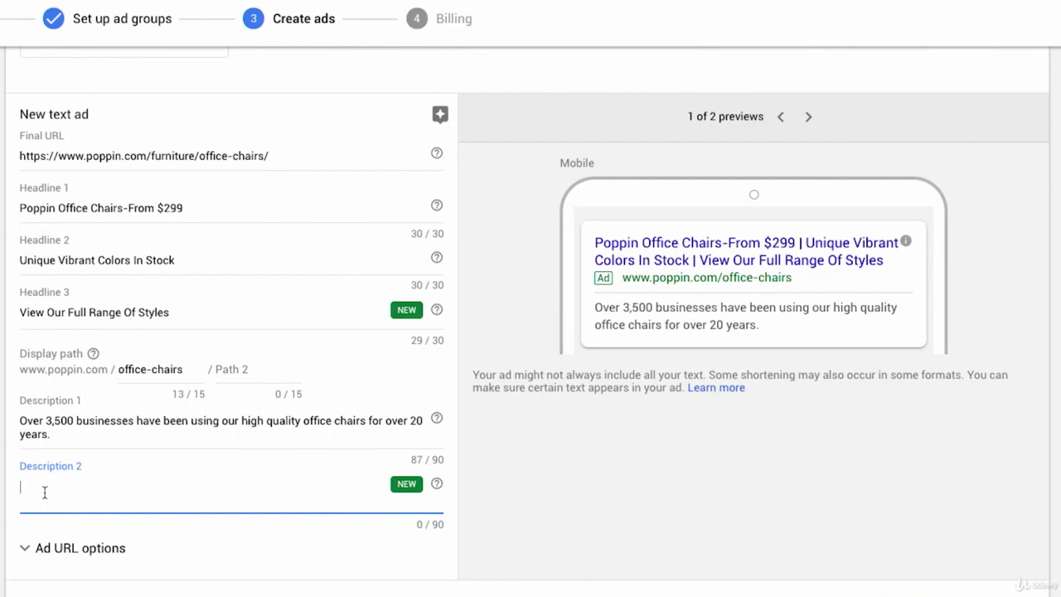
pyautogui.write('JOin')
pyautogui.press('BackSpace')
pyautogui.press('BackSpace')
pyautogui.press('BackSpace')
pyautogui.write('oinj')
pyautogui.press('BackSpace')
pyautogui.write('35,000+ customers ')
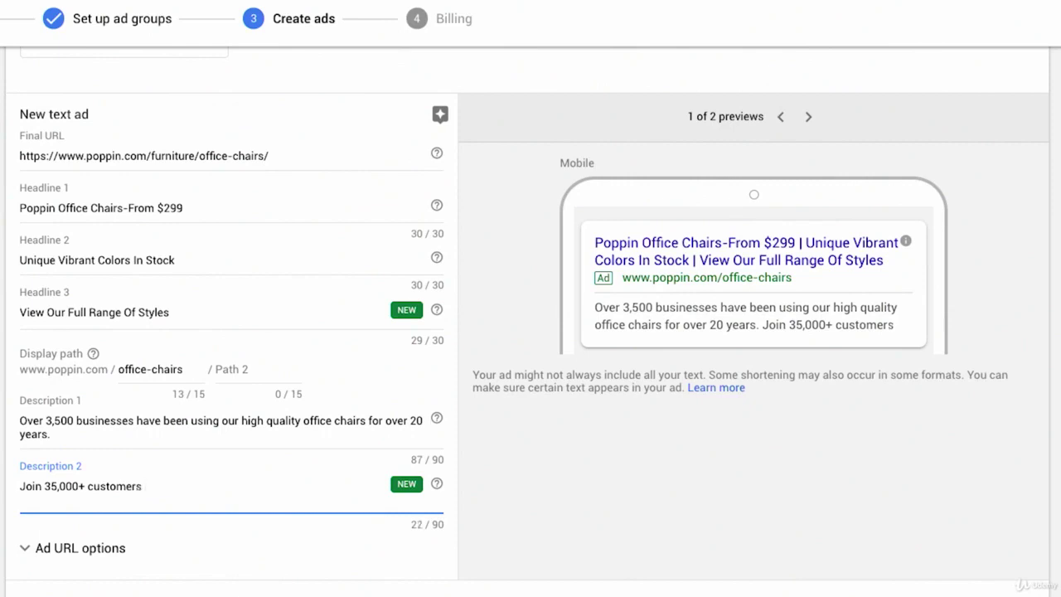
pyautogui.write(' who')
# Try continuing Description 2 with "can't" and with "spend", removing both wordings.
pyautogui.write(' can;t')
pyautogui.press('BackSpace')
pyautogui.press('BackSpace')
pyautogui.write("';t")
pyautogui.press('BackSpace')
pyautogui.press('BackSpace')
pyautogui.write('t')
pyautogui.press('BackSpace')
pyautogui.press('BackSpace')
pyautogui.press('BackSpace')
pyautogui.press('BackSpace')
pyautogui.press('BackSpace')
pyautogui.write('spend')
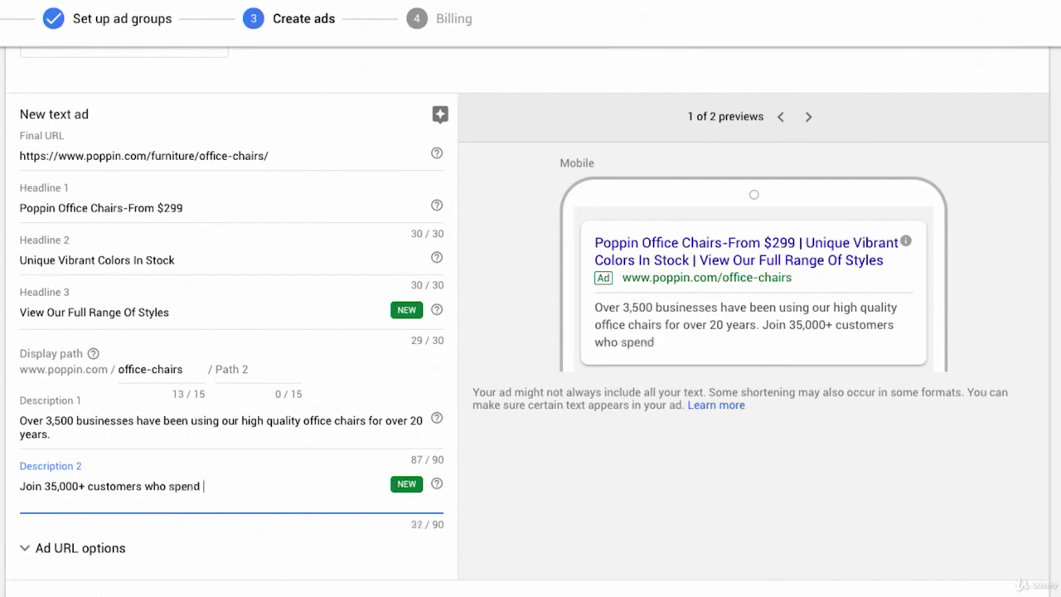
pyautogui.press('BackSpace')
pyautogui.press('BackSpace')
pyautogui.press('BackSpace')
pyautogui.press('BackSpace')
pyautogui.press('BackSpace')
pyautogui.press('BackSpace')
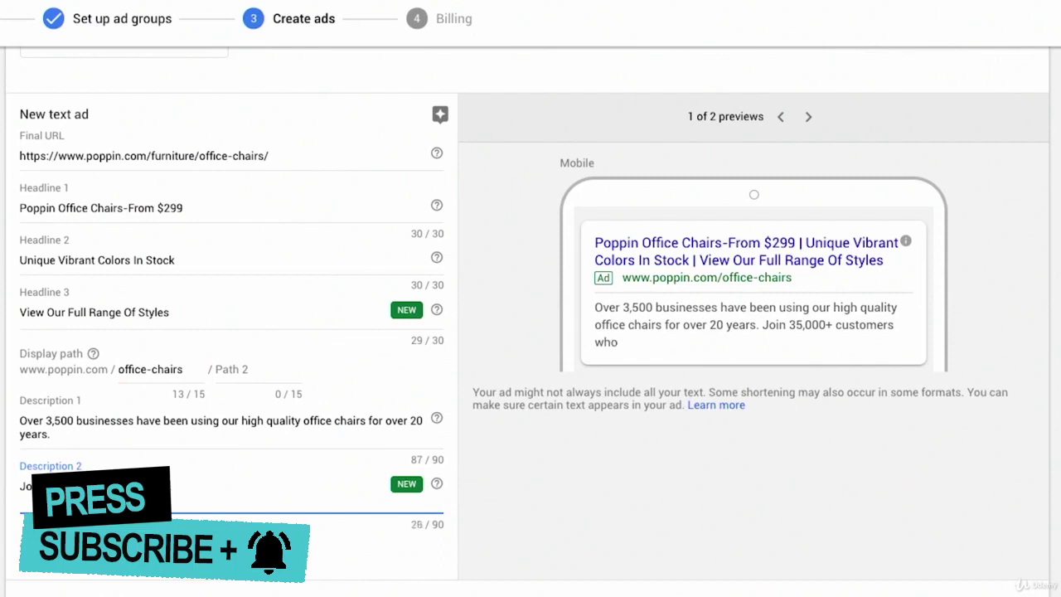
# Complete Description 2 so it continues "who's behinds are in love with our advanced cushioning technology.".
pyautogui.write("'s")
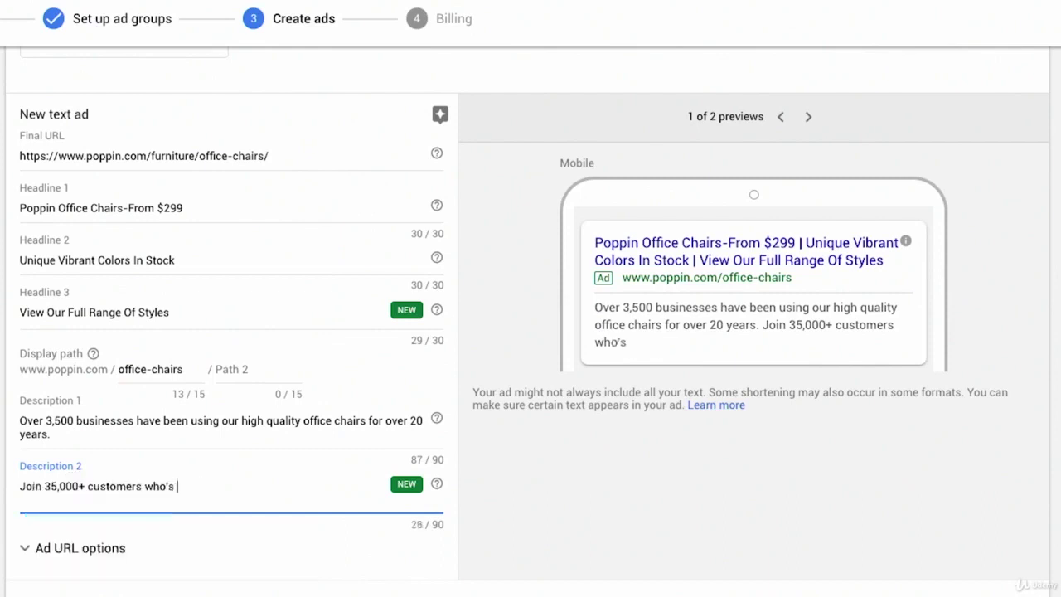
pyautogui.write(' behinds are')
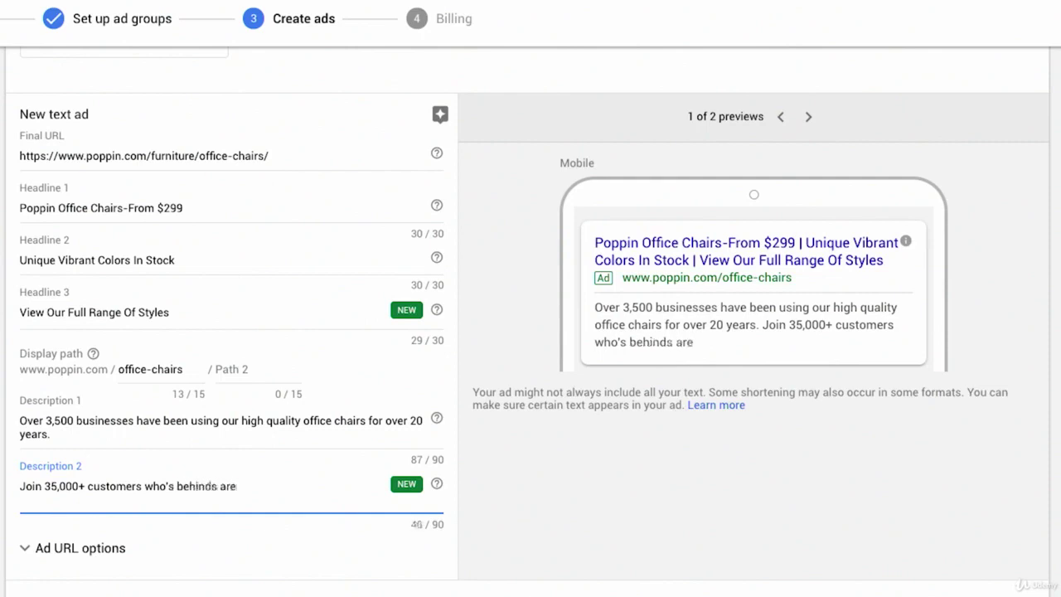
pyautogui.write(' in love wit')
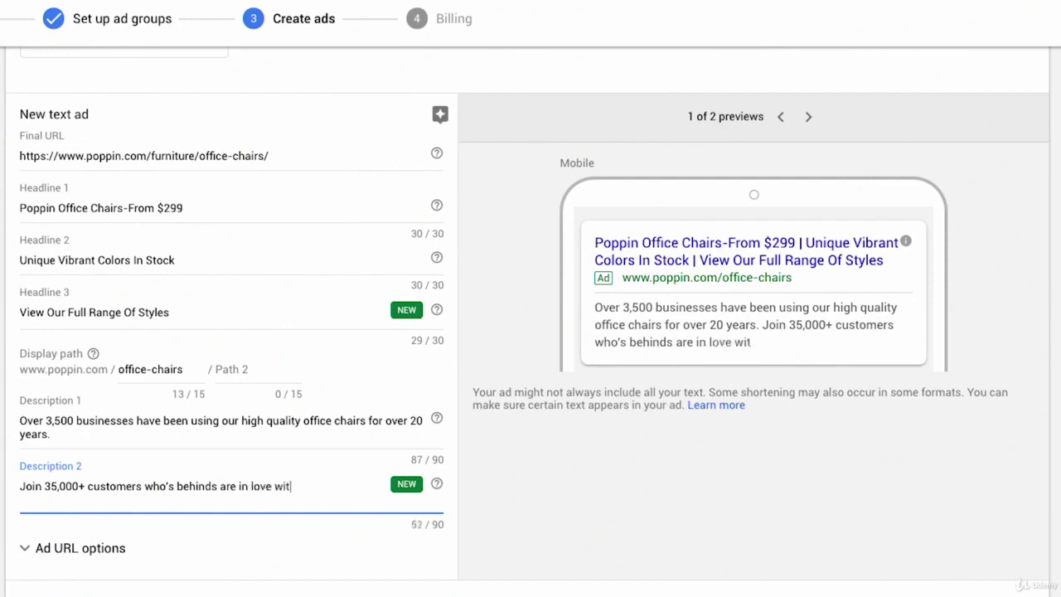
pyautogui.write('h our advanced')
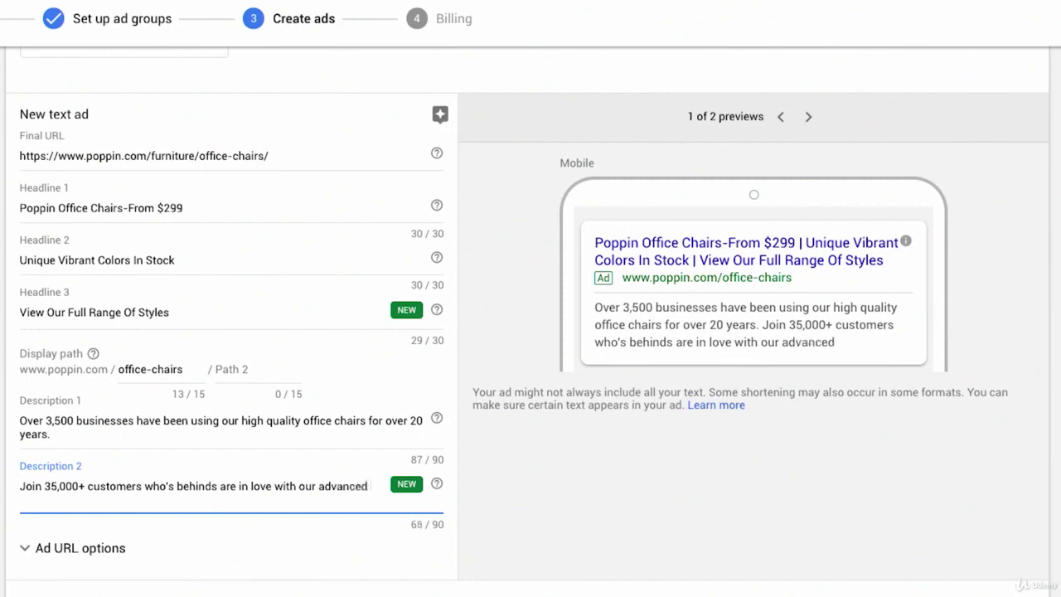
pyautogui.write(' cushioning technology.')
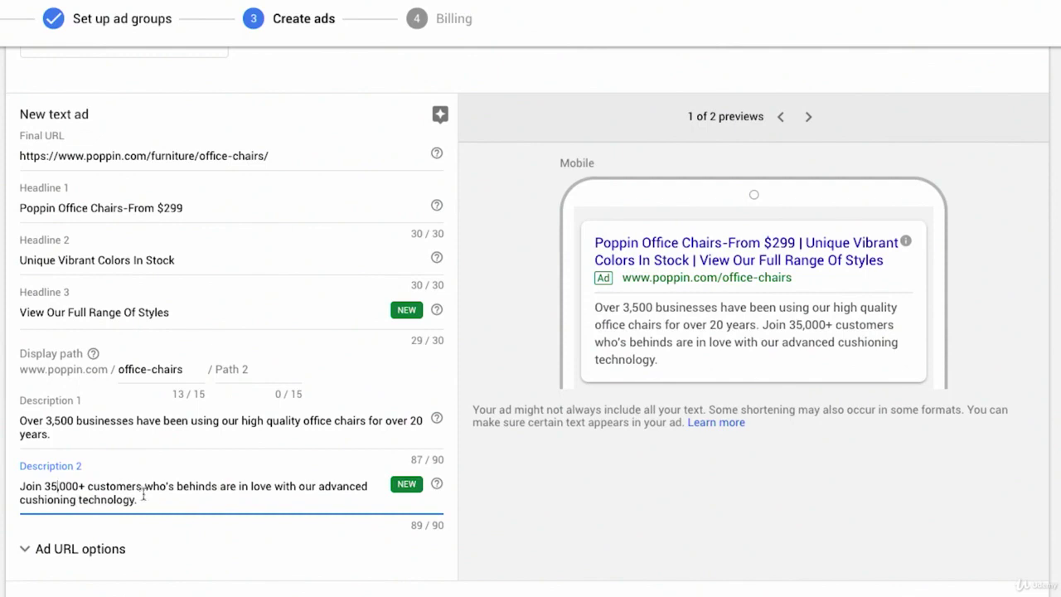
# Expand the Ad URL options and review the tracking template, final URL suffix and custom parameter fields.
pyautogui.click(103, 547)
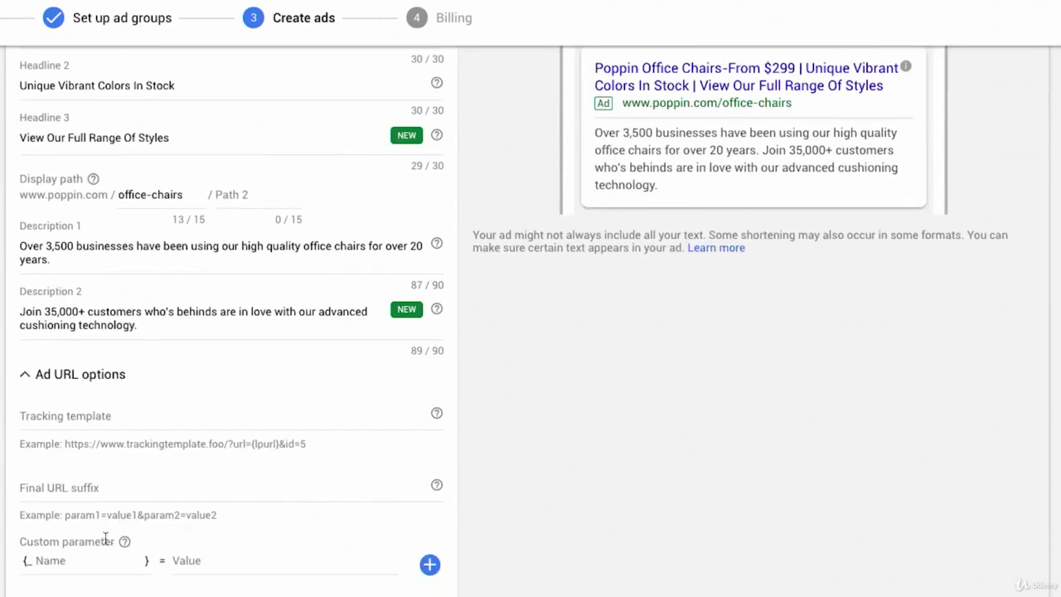
pyautogui.scroll(-1, 106, 543)
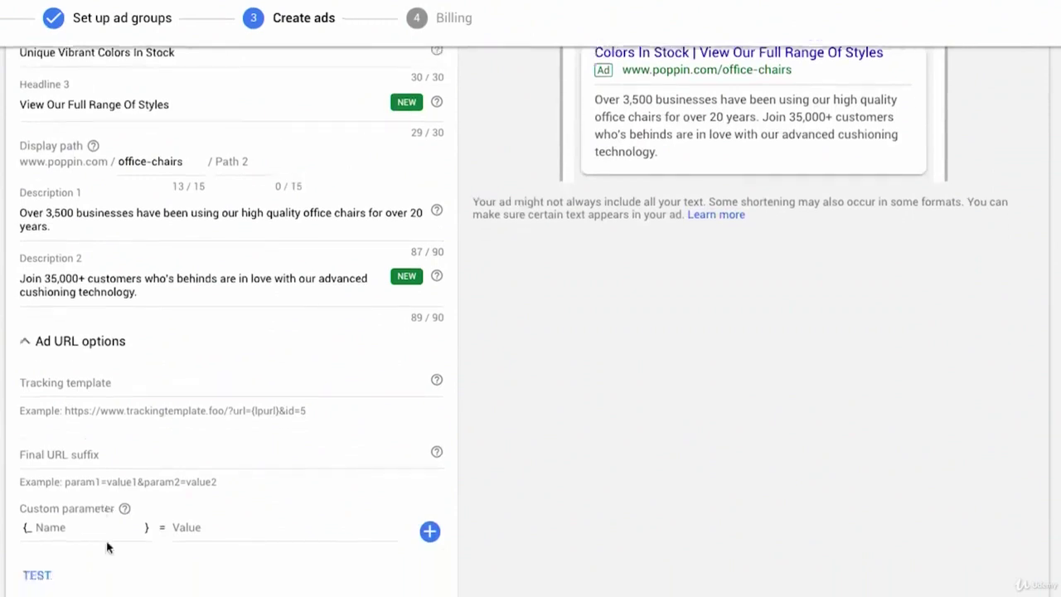
pyautogui.scroll(1, 107, 548)
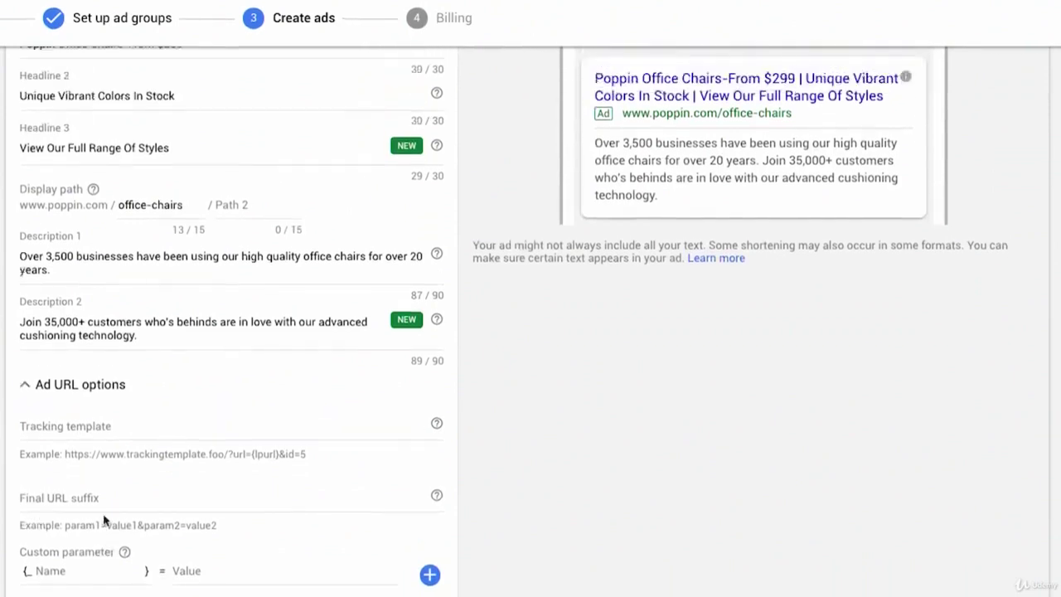
pyautogui.scroll(5, 111, 490)
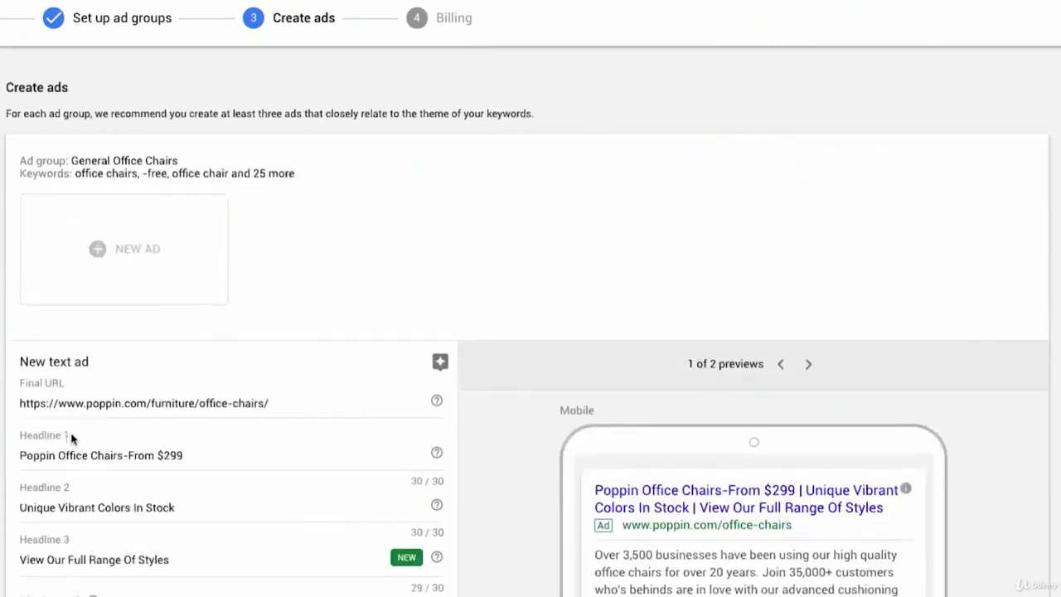
pyautogui.scroll(-5, 71, 438)
pyautogui.scroll(5, 73, 443)
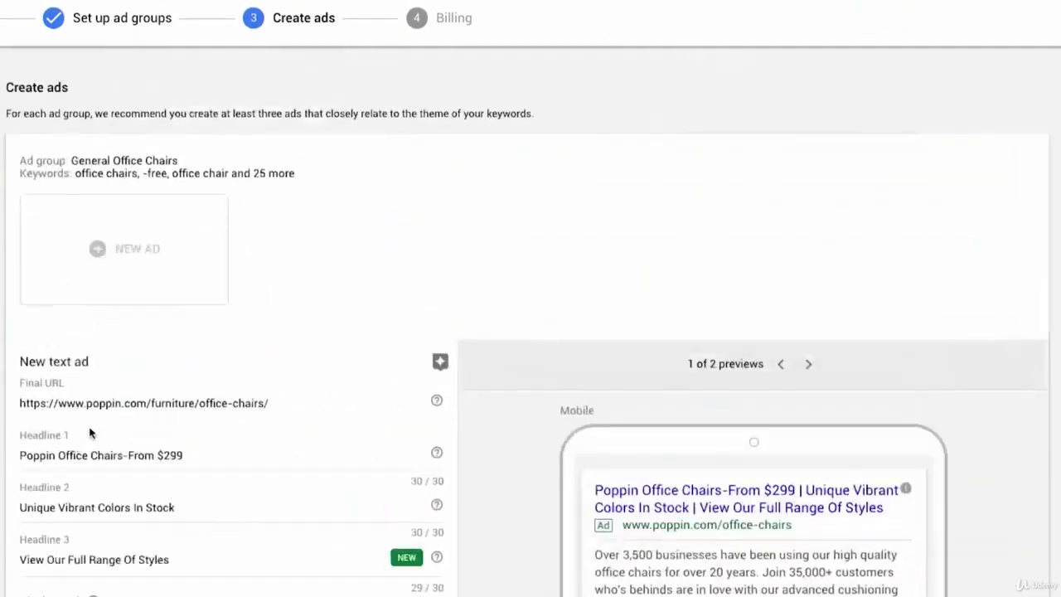
# Check the desktop preview of the ad, return to the mobile preview, and review the completed fields.
pyautogui.scroll(-1, 448, 438)
pyautogui.click(809, 325)
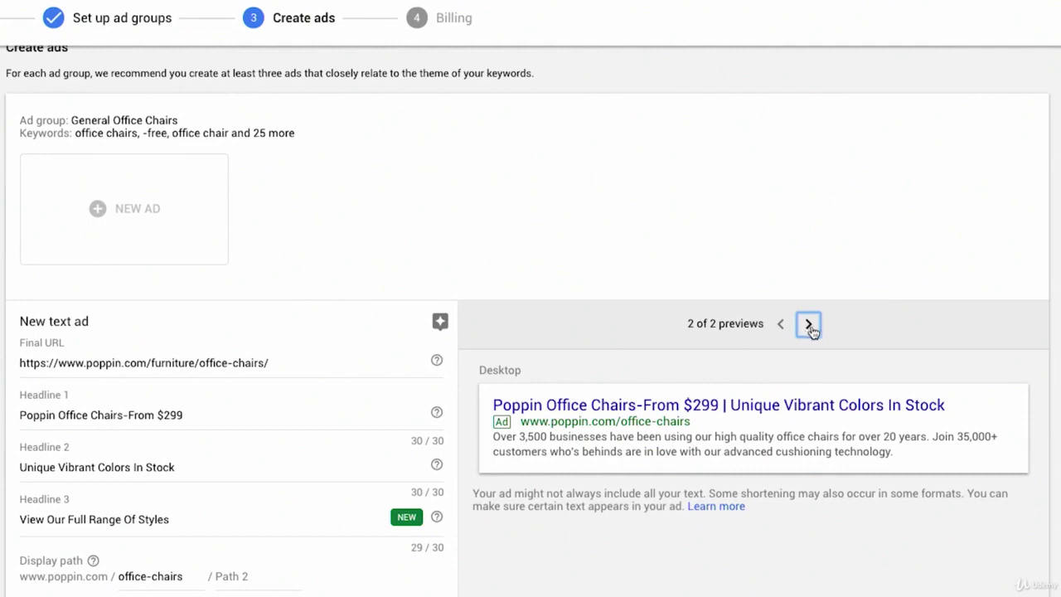
pyautogui.click(781, 325)
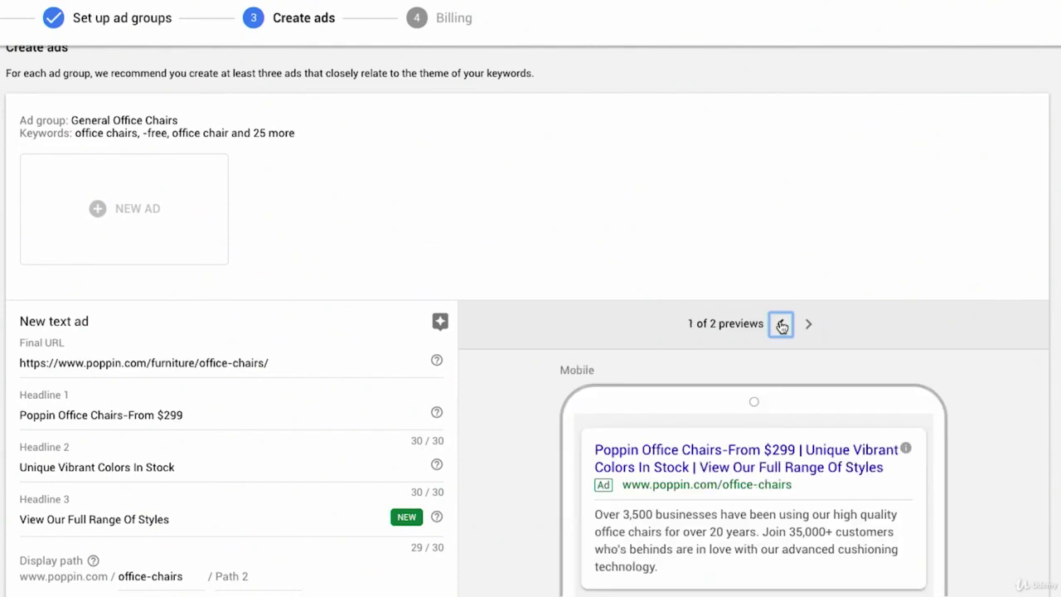
pyautogui.scroll(-5, 712, 447)
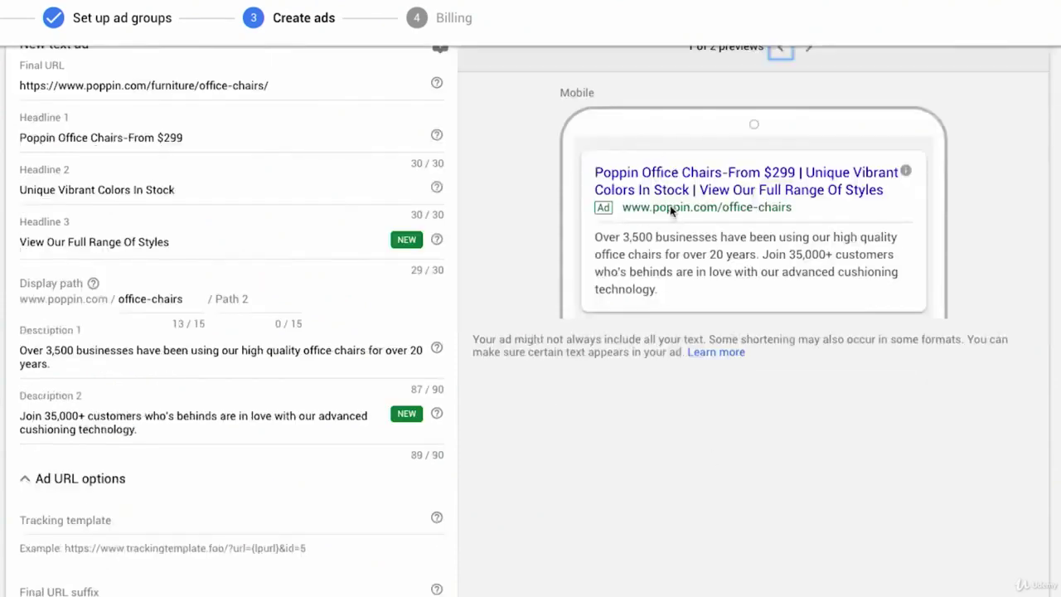
pyautogui.scroll(5, 680, 278)
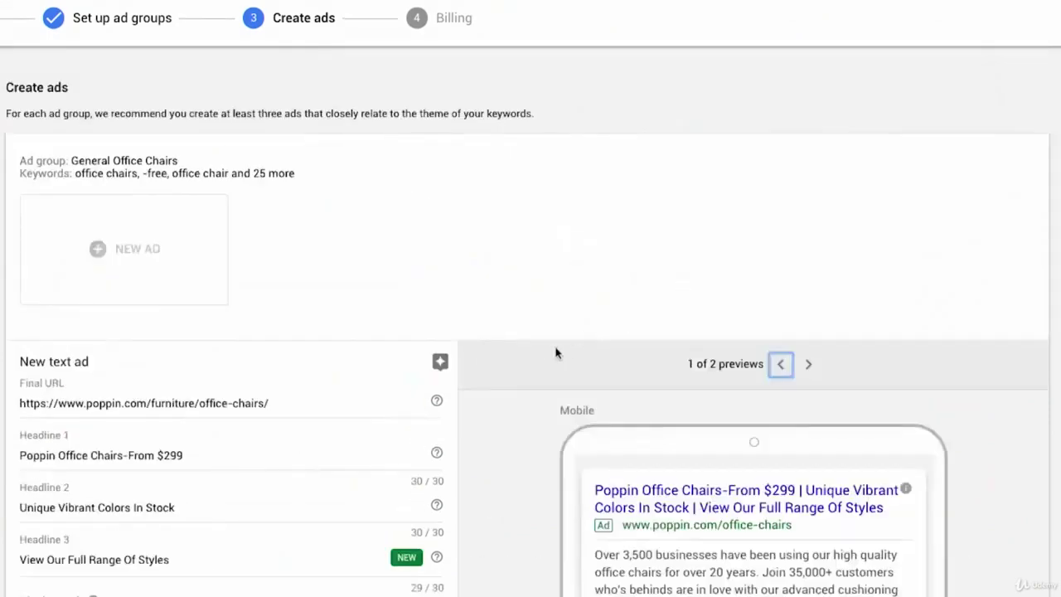
# Open the example ads for the new text ad, look through them and close them.
pyautogui.click(440, 363)
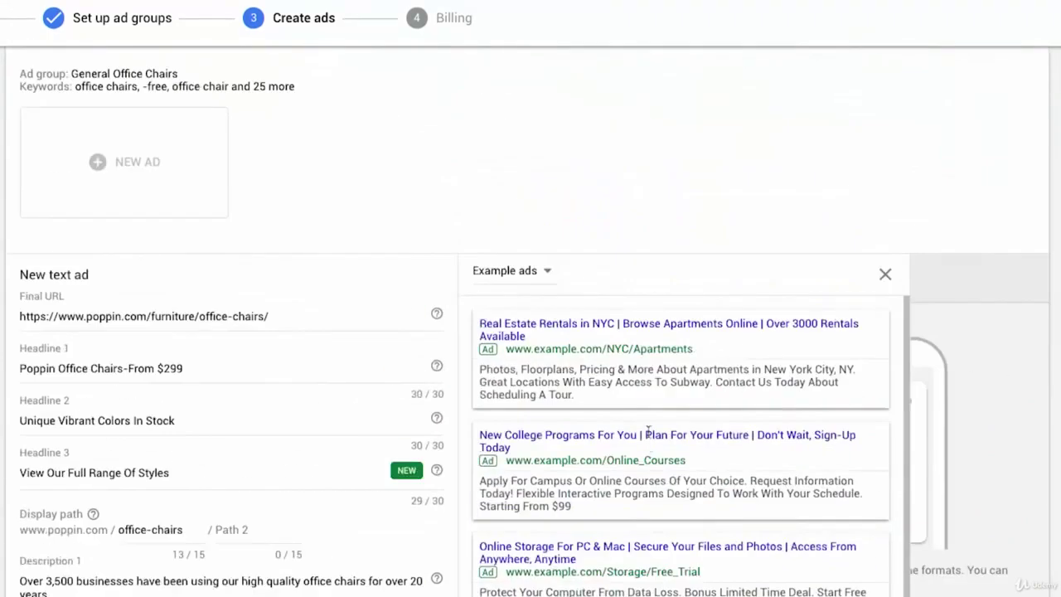
pyautogui.scroll(-5, 649, 430)
pyautogui.scroll(7, 770, 512)
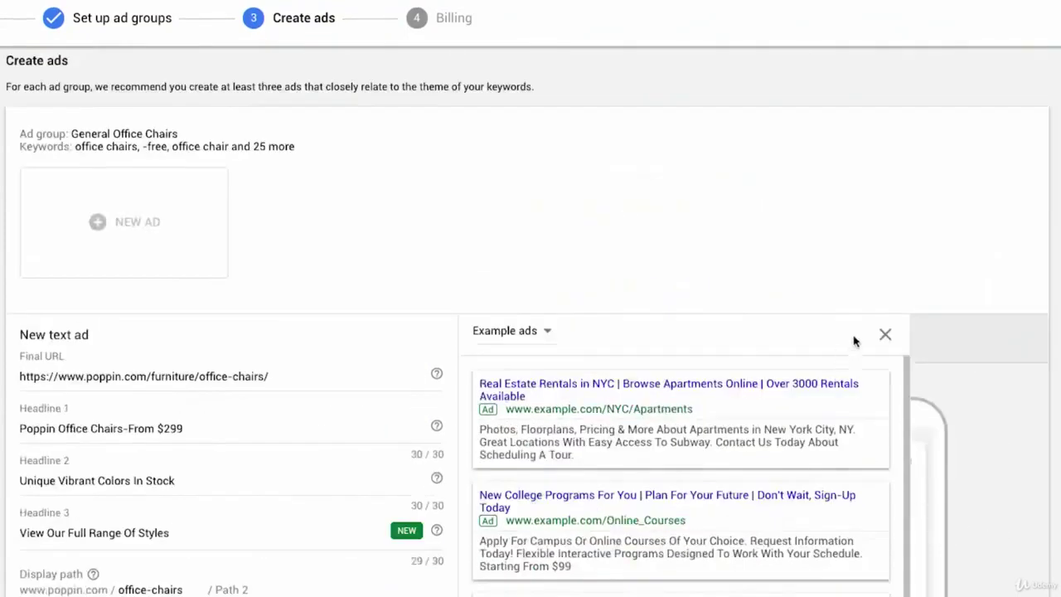
pyautogui.click(887, 335)
# Finish the new text ad and add it to the General Office Chairs ad group.
pyautogui.scroll(-5, 854, 431)
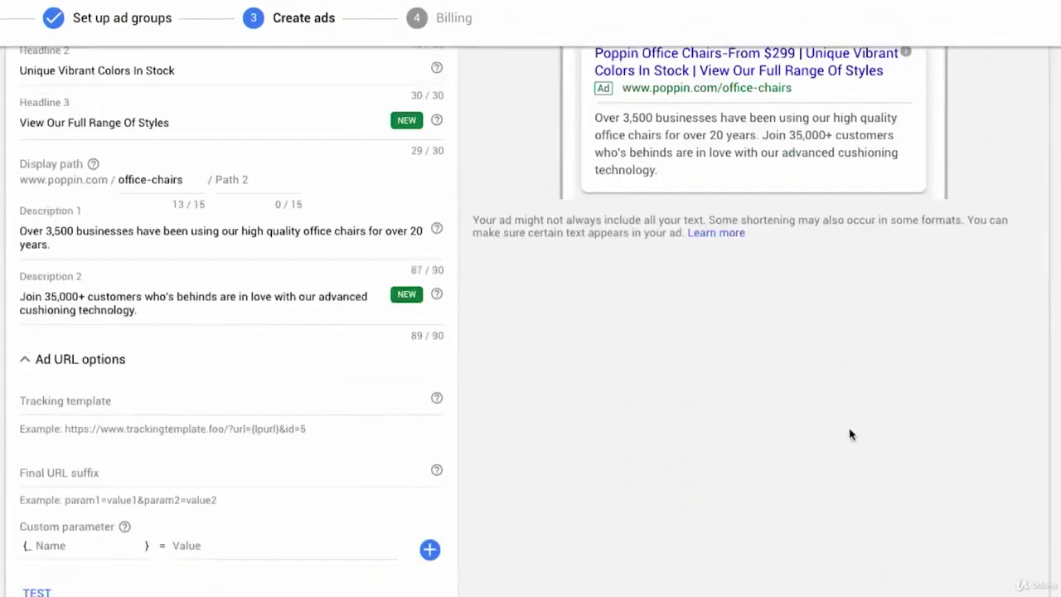
pyautogui.scroll(-1, 845, 433)
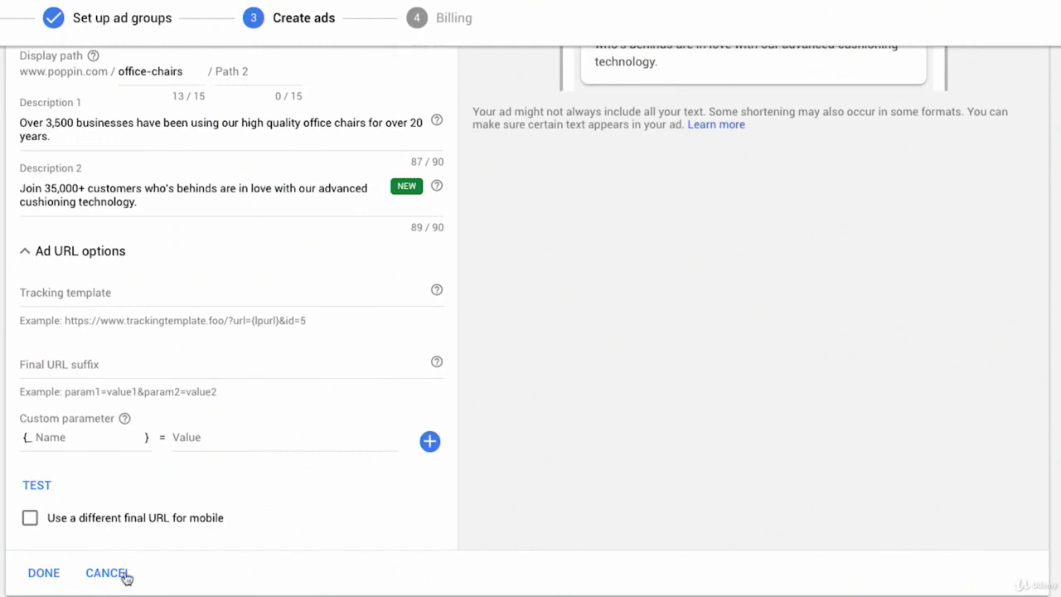
pyautogui.click(50, 579)
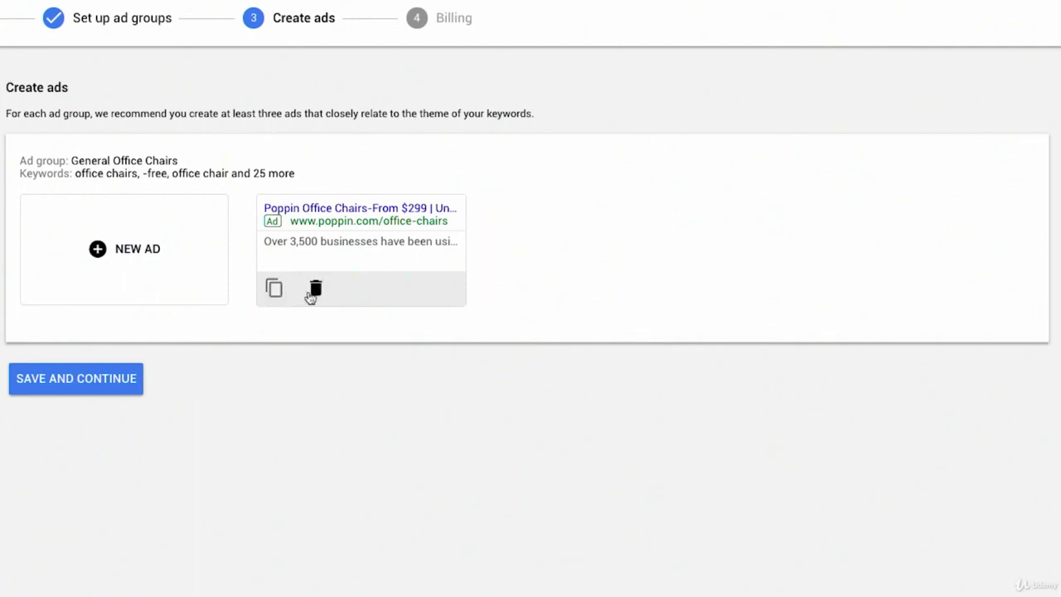
# Start another ad for the General Office Chairs ad group, and delete the original ad with the "Unique Vibrant Colors In Stock" headline.
pyautogui.click(119, 251)
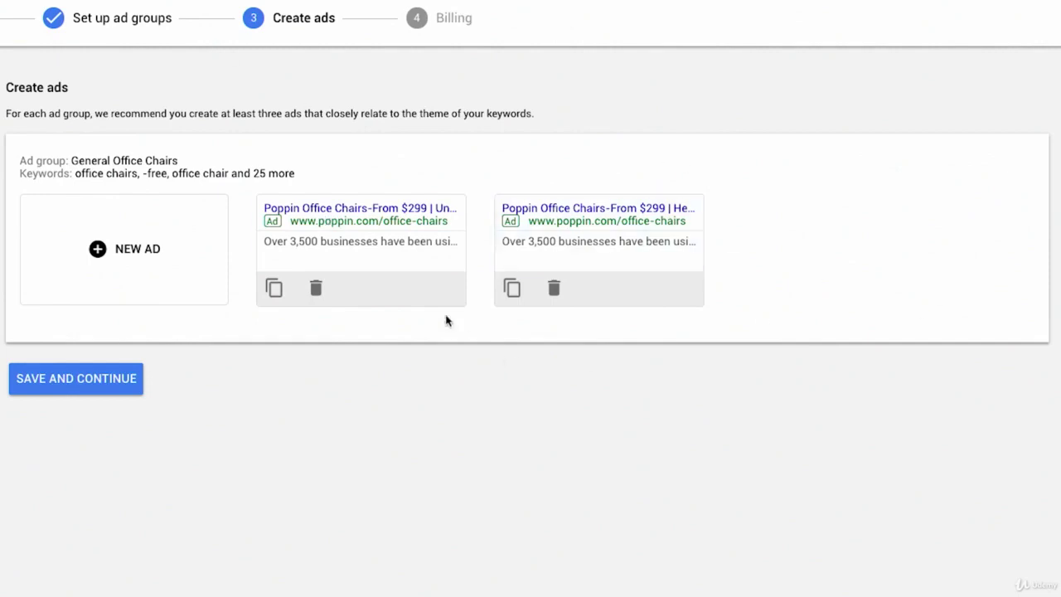
pyautogui.click(316, 288)
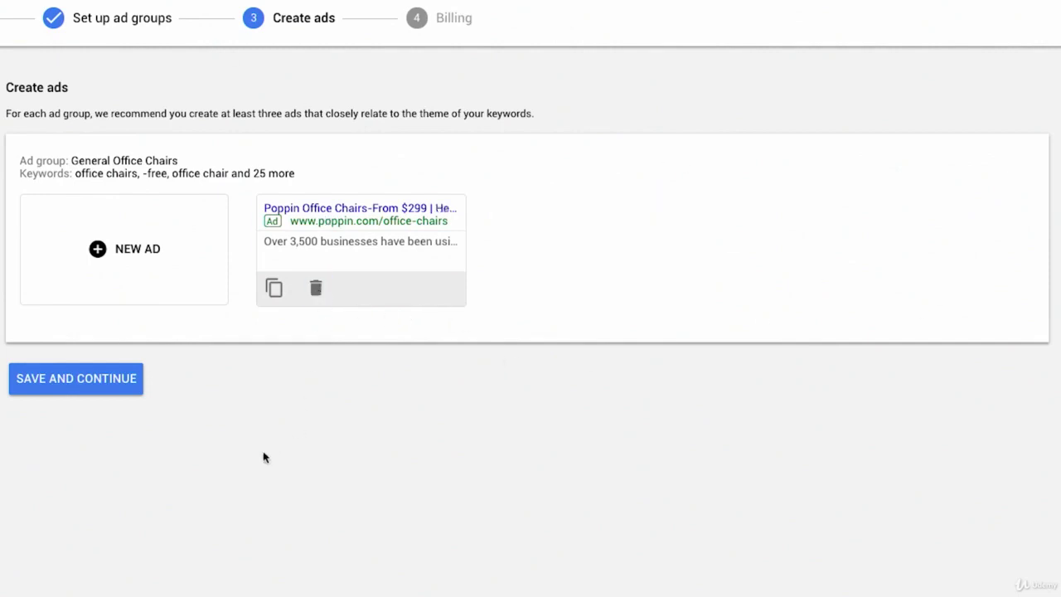